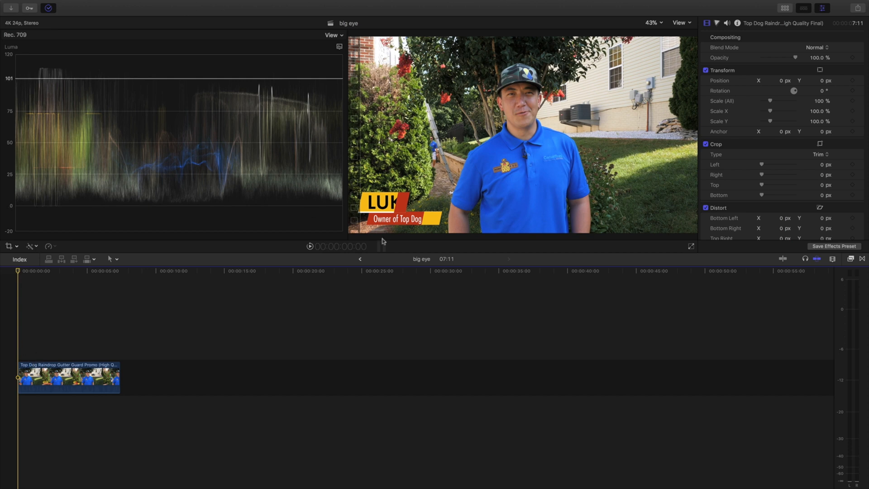
- Duplicate the promo clip and stack the copy directly above the original, starting at the beginning of the timeline
{"action": "left_click", "coordinate": [59, 369]}
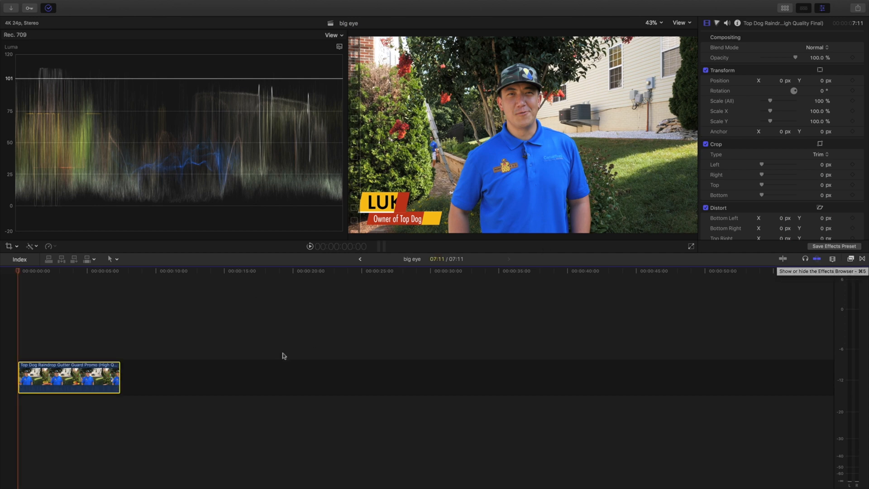
{"action": "key", "text": "shift+z"}
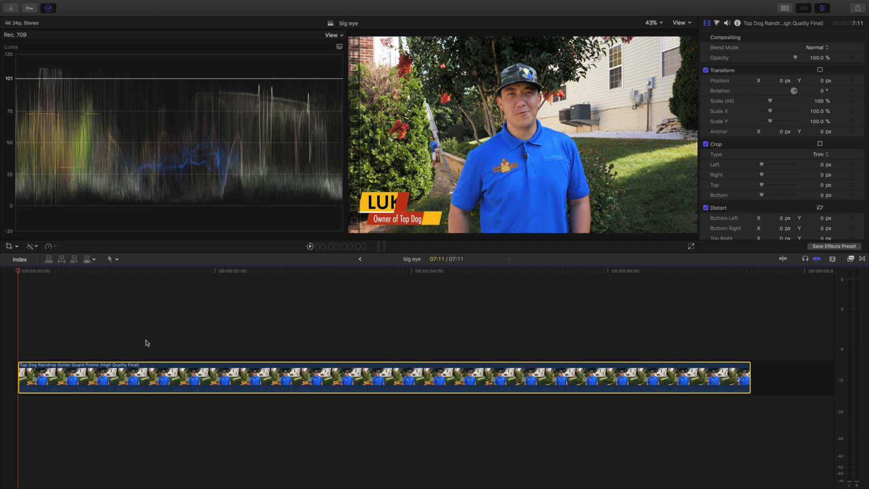
{"action": "left_click", "coordinate": [145, 343]}
{"action": "left_click", "coordinate": [20, 341]}
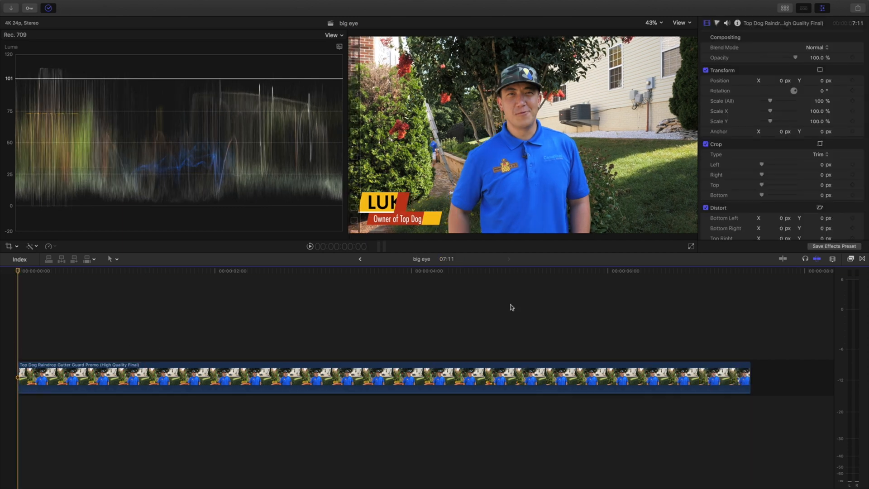
{"action": "left_click", "coordinate": [738, 312]}
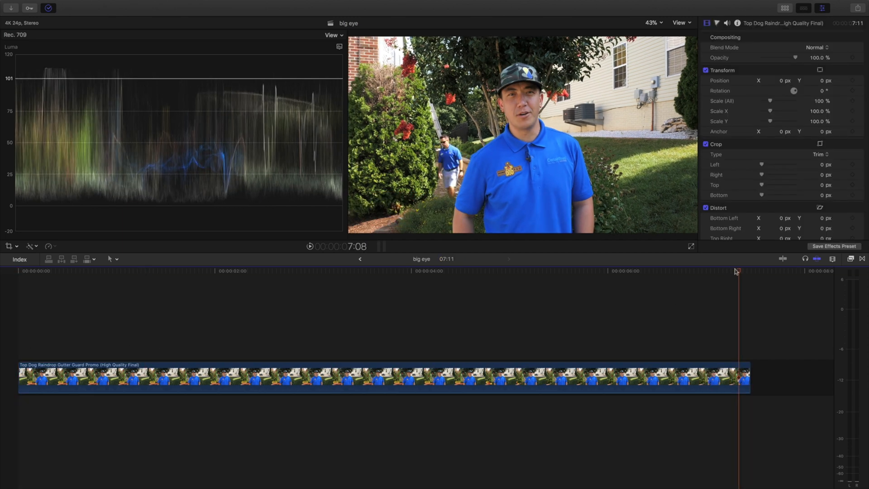
{"action": "left_click", "coordinate": [20, 335]}
{"action": "key", "text": "super+minus"}
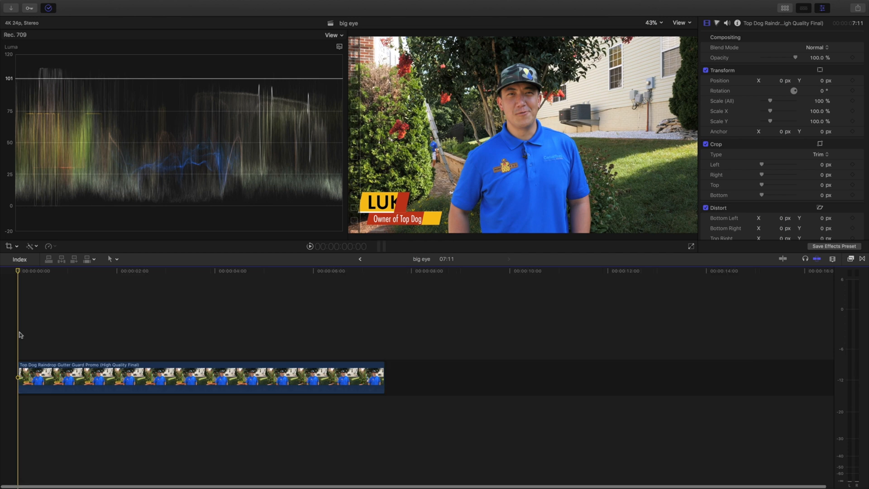
{"action": "left_click", "coordinate": [34, 363]}
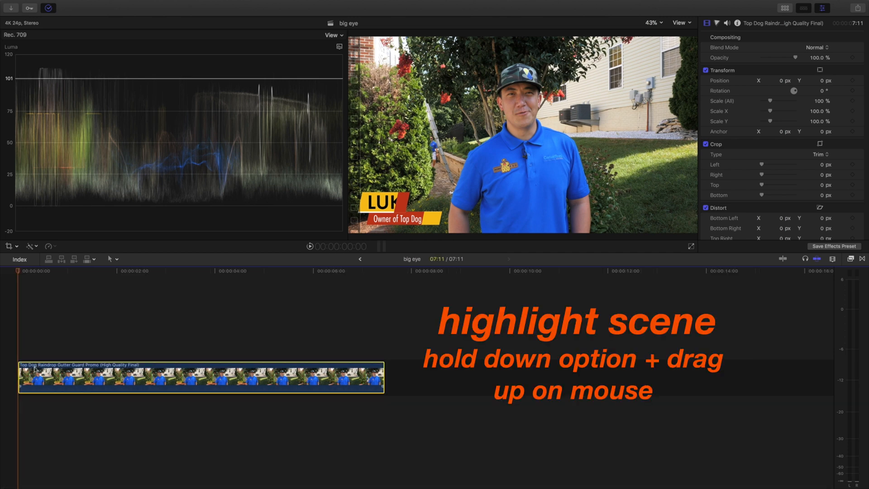
{"action": "left_click_drag", "start_coordinate": [34, 369], "coordinate": [34, 346]}
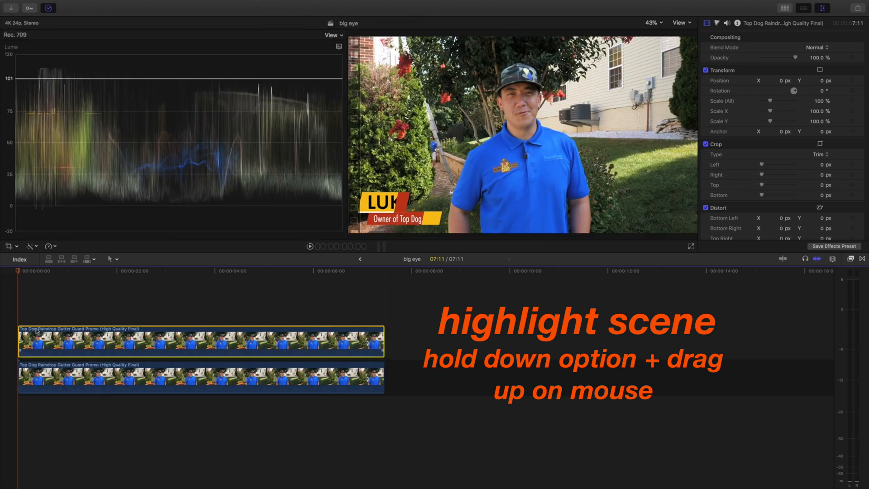
- Rename the upper copy of the clip as "left eye"
{"action": "right_click", "coordinate": [40, 331]}
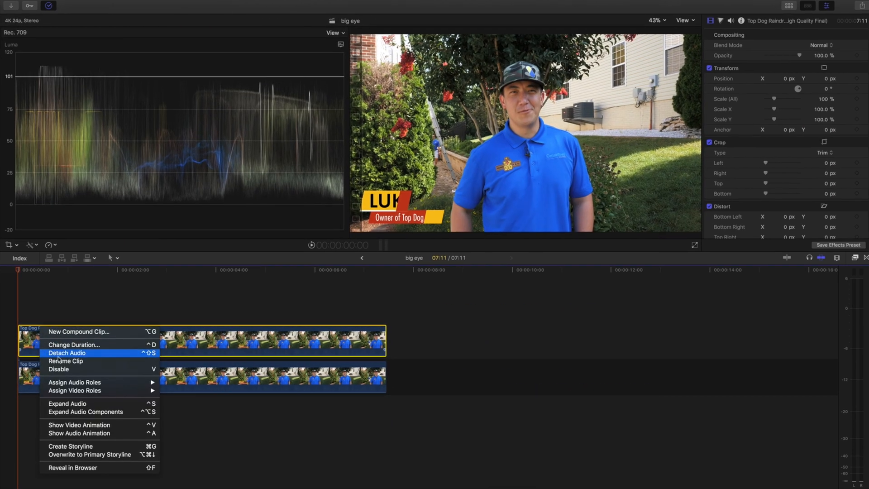
{"action": "left_click", "coordinate": [65, 361]}
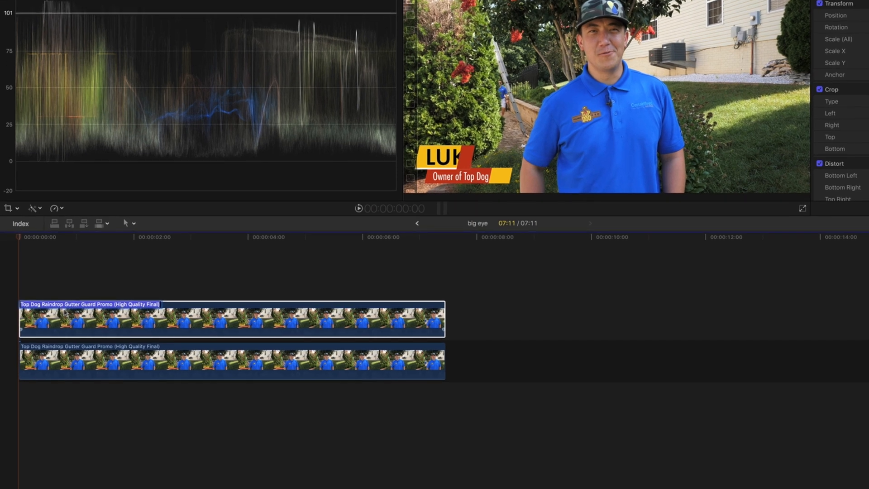
{"action": "type", "text": "left eye"}
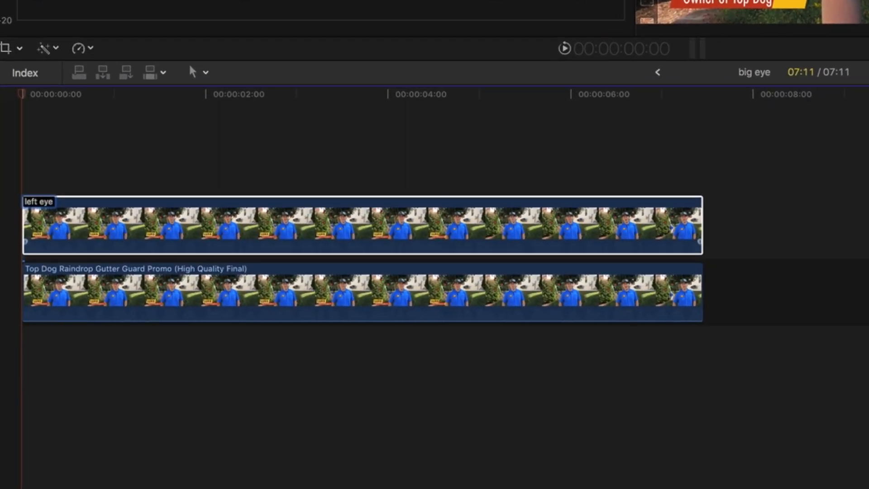
{"action": "key", "text": "Return"}
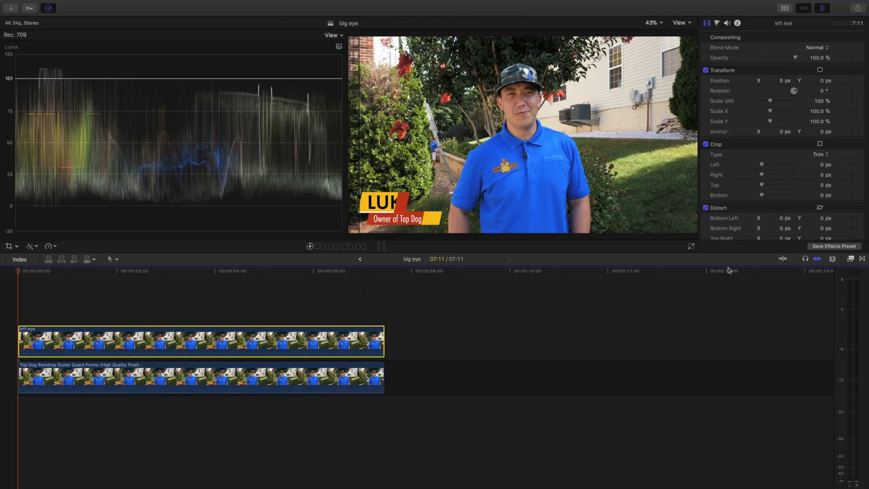
- Apply the Vignette Mask effect to the left eye clip and place its center over the man's eye at X -0.06, Y 0.21
{"action": "left_click", "coordinate": [850, 259]}
{"action": "left_click", "coordinate": [665, 369]}
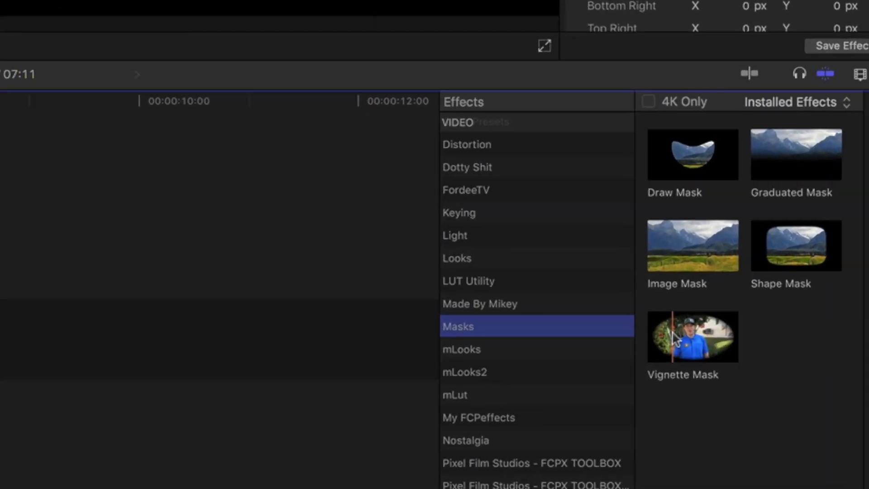
{"action": "left_click_drag", "start_coordinate": [673, 337], "coordinate": [46, 334]}
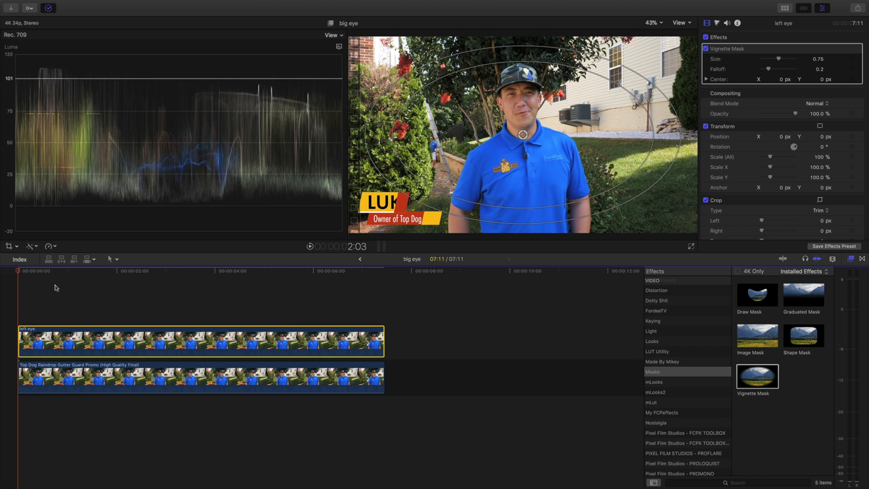
{"action": "left_click", "coordinate": [523, 135]}
{"action": "left_click_drag", "start_coordinate": [523, 135], "coordinate": [512, 94]}
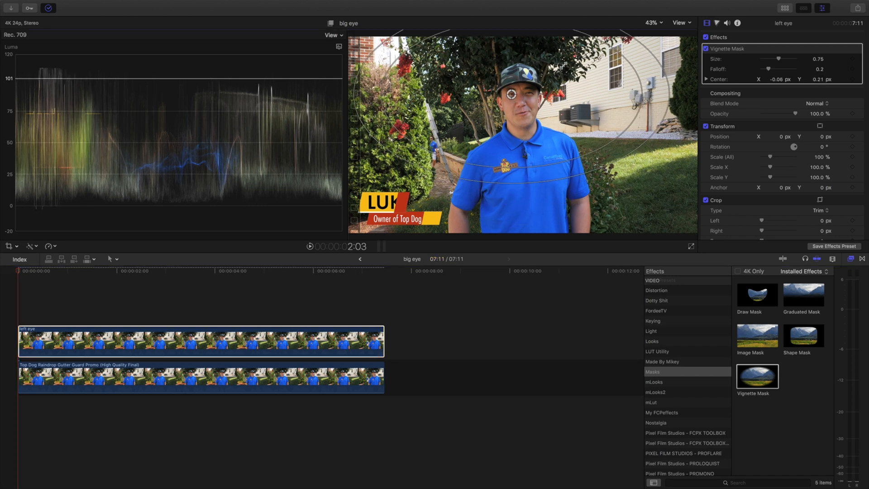
- Shrink the vignette mask tightly around the eye with Size 1.49 and Falloff 0.02
{"action": "left_click", "coordinate": [655, 22]}
{"action": "left_click", "coordinate": [655, 72]}
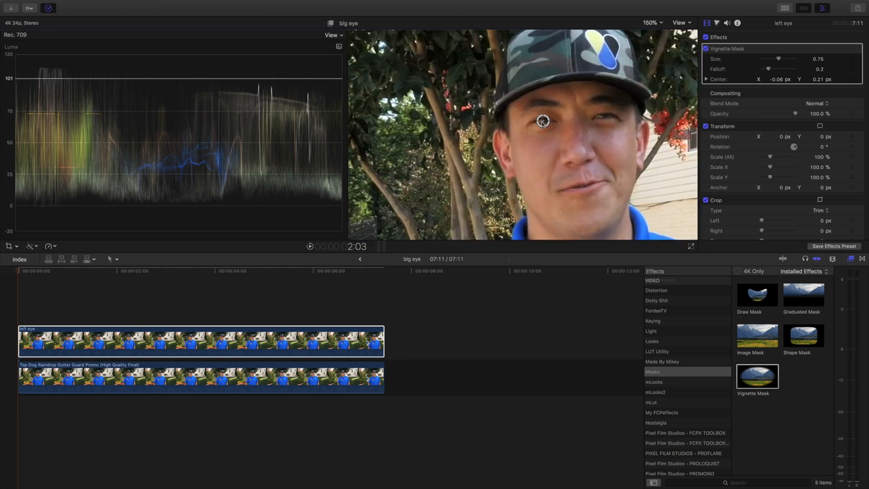
{"action": "left_click", "coordinate": [651, 22]}
{"action": "left_click", "coordinate": [661, 62]}
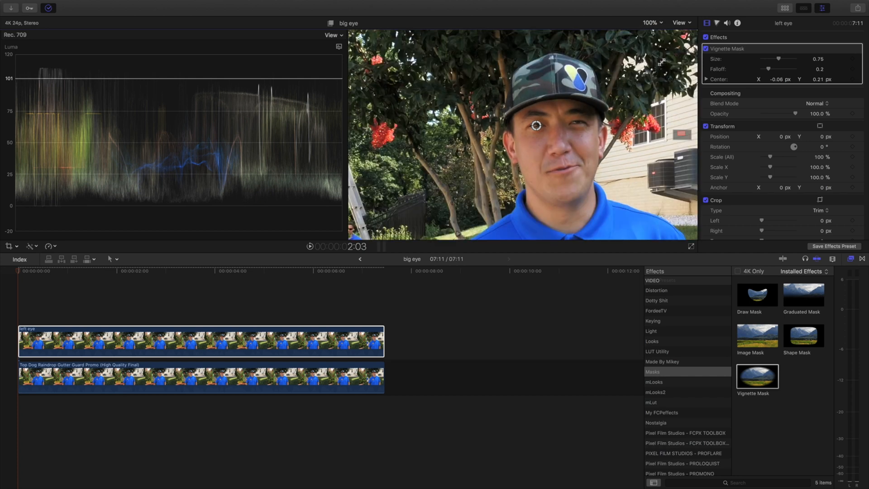
{"action": "left_click", "coordinate": [657, 20]}
{"action": "left_click", "coordinate": [654, 30]}
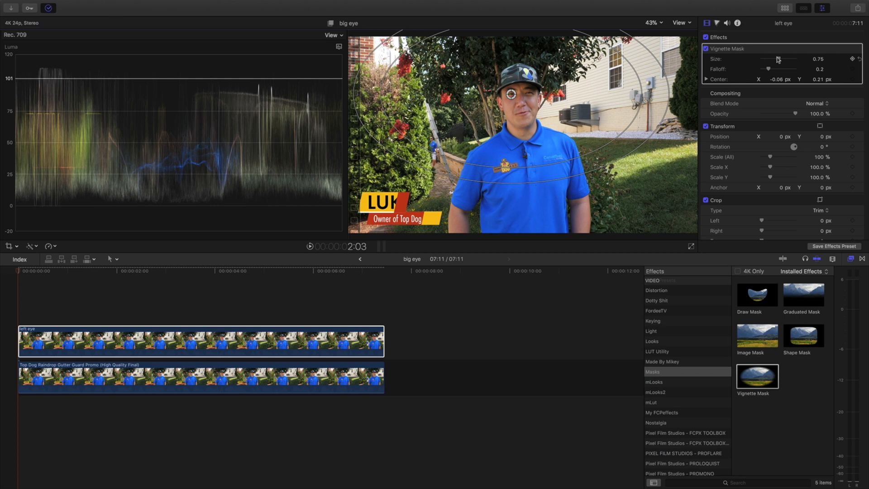
{"action": "left_click_drag", "start_coordinate": [778, 60], "coordinate": [763, 71]}
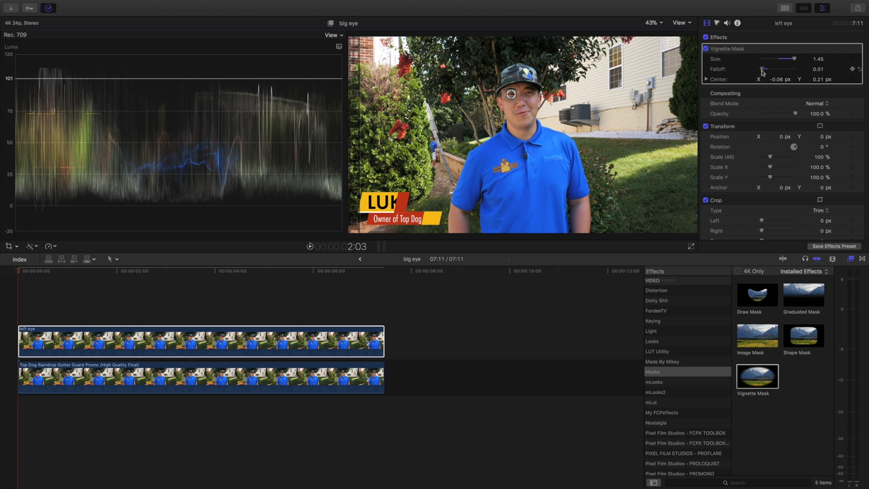
{"action": "left_click", "coordinate": [661, 24]}
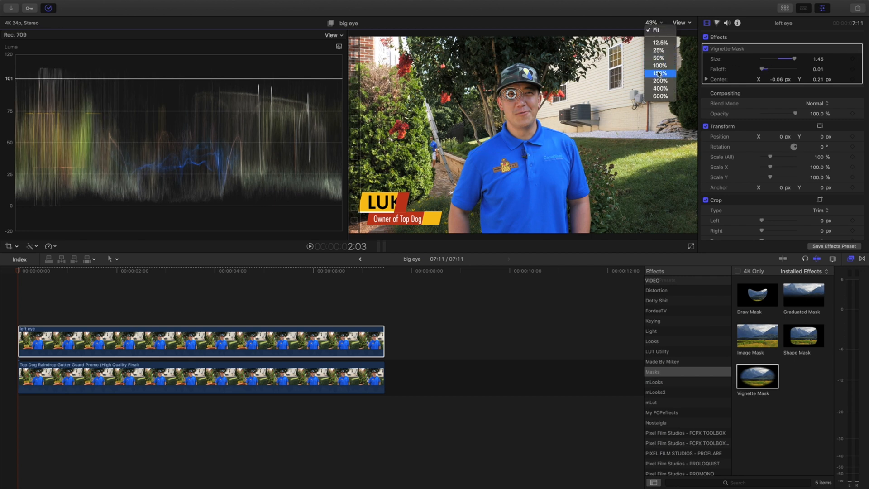
{"action": "left_click", "coordinate": [658, 74]}
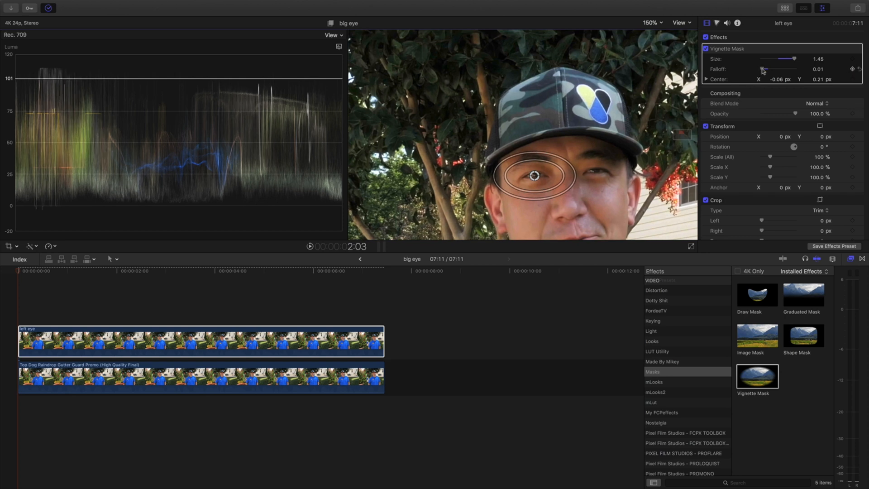
{"action": "left_click_drag", "start_coordinate": [762, 71], "coordinate": [763, 71]}
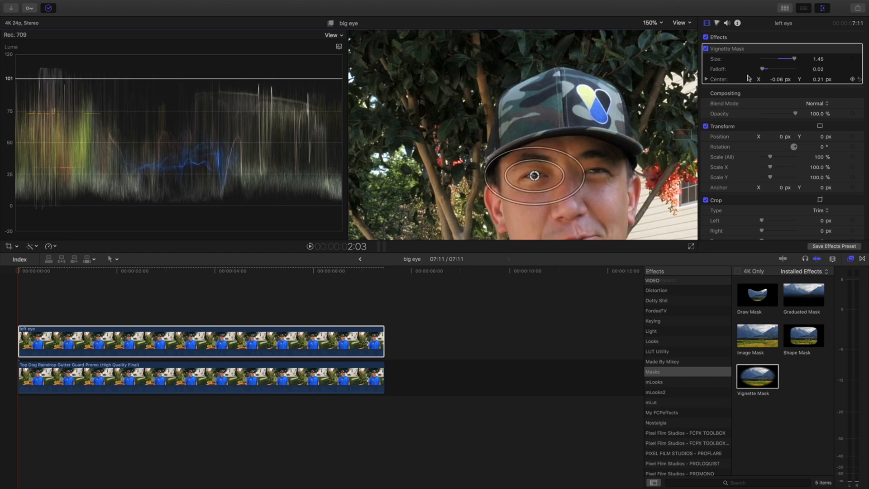
{"action": "left_click_drag", "start_coordinate": [796, 61], "coordinate": [798, 61]}
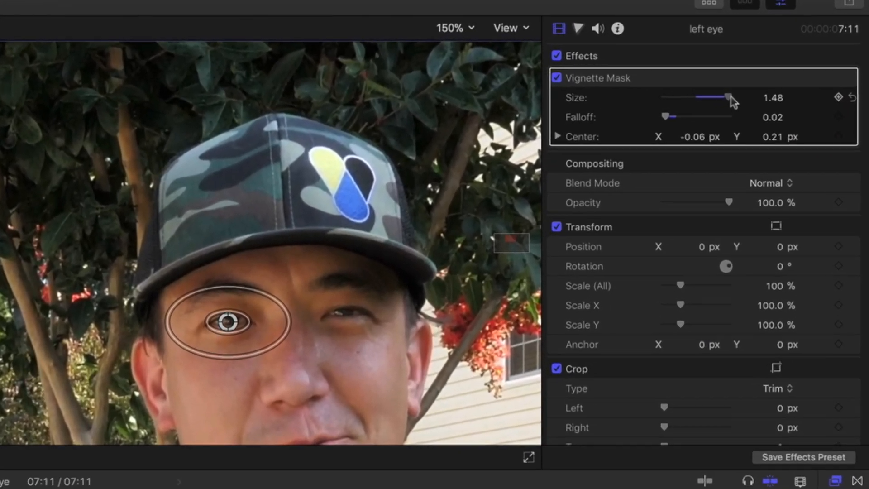
{"action": "left_click_drag", "start_coordinate": [766, 76], "coordinate": [768, 76]}
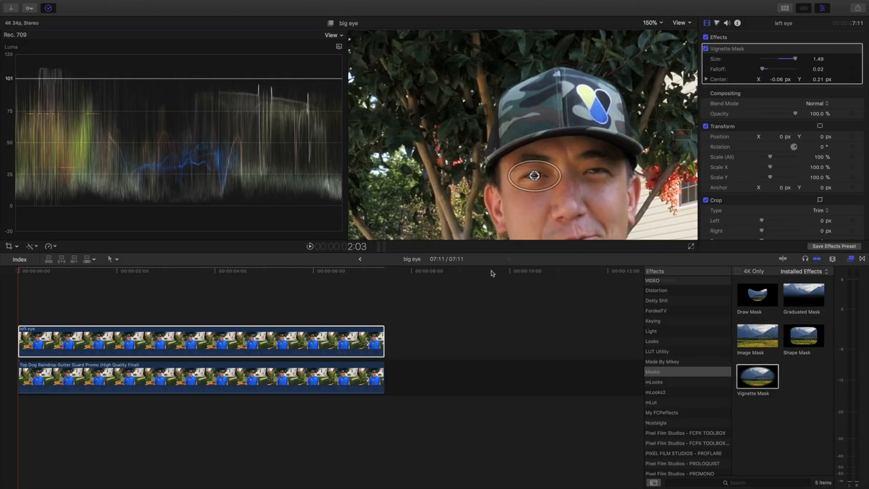
- Add a keyframe for the vignette mask's Center on the first frame of the left eye clip
{"action": "left_click", "coordinate": [47, 324]}
{"action": "left_click", "coordinate": [42, 334]}
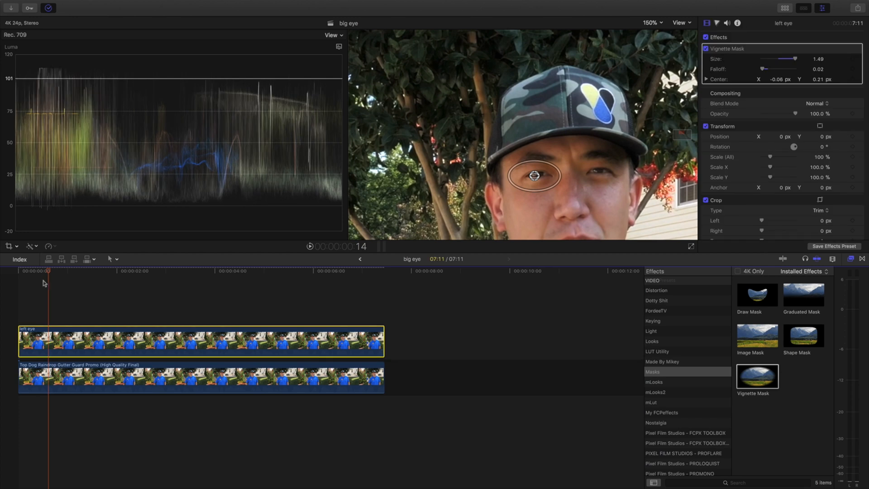
{"action": "left_click_drag", "start_coordinate": [43, 273], "coordinate": [21, 322]}
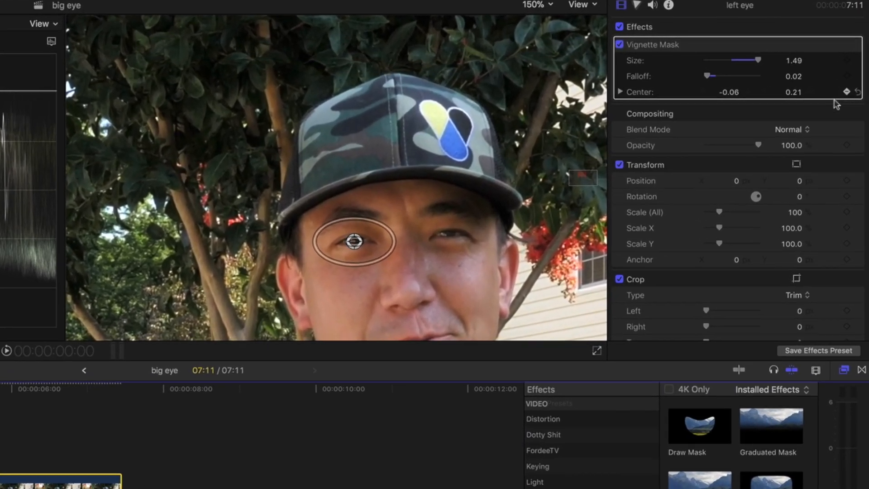
{"action": "left_click", "coordinate": [846, 91]}
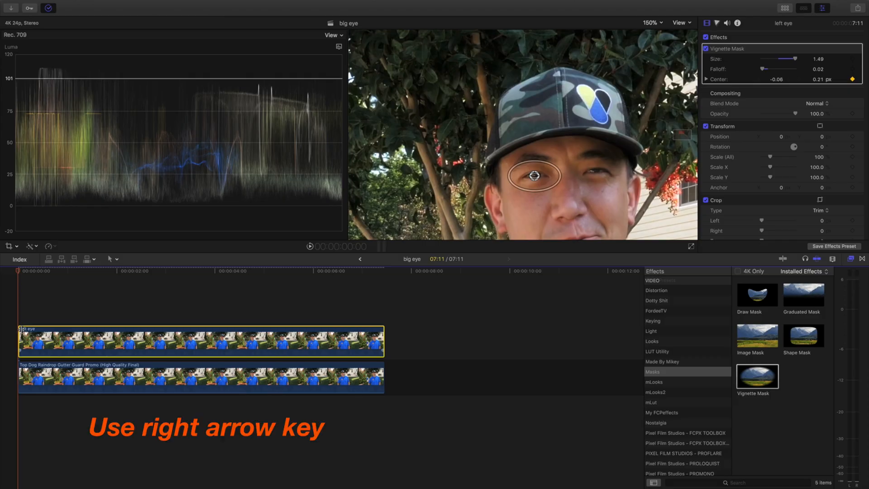
- Advance frame by frame to the end of the left eye clip, repositioning the vignette mask's center over the man's eye to keyframe its movement
{"action": "key", "text": "Right"}
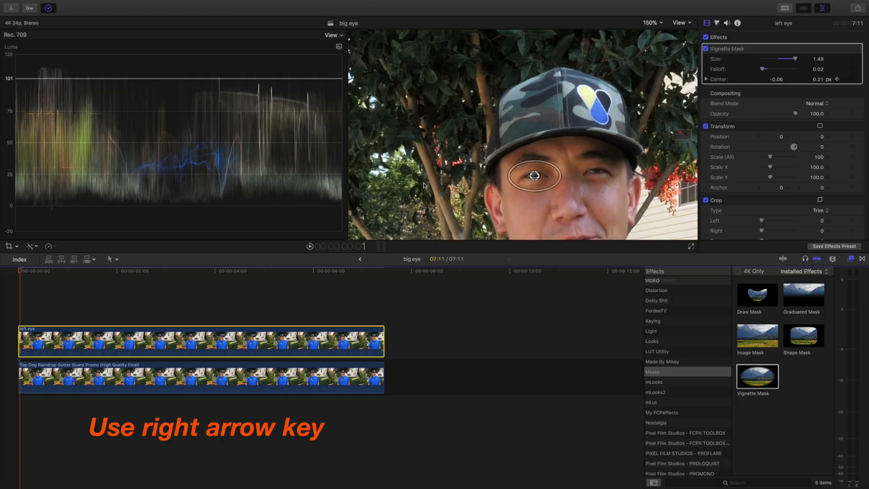
{"action": "left_click", "coordinate": [534, 176]}
{"action": "key", "text": "Right"}
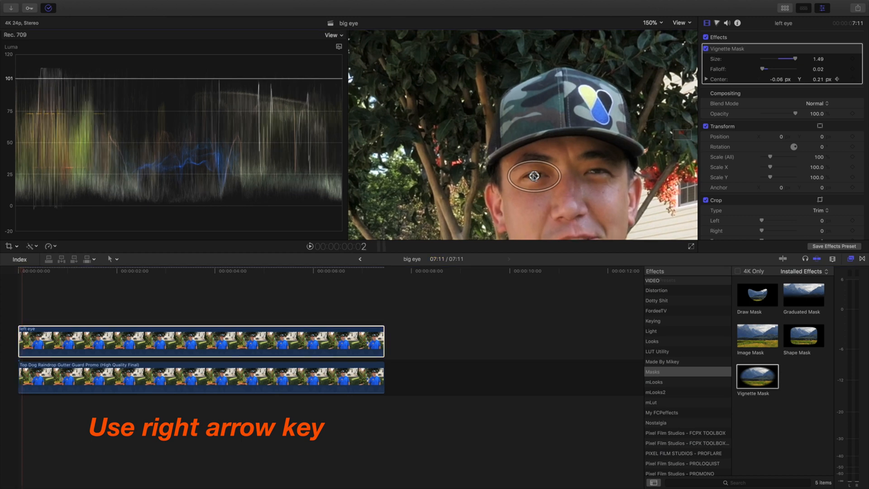
{"action": "key", "text": "Right"}
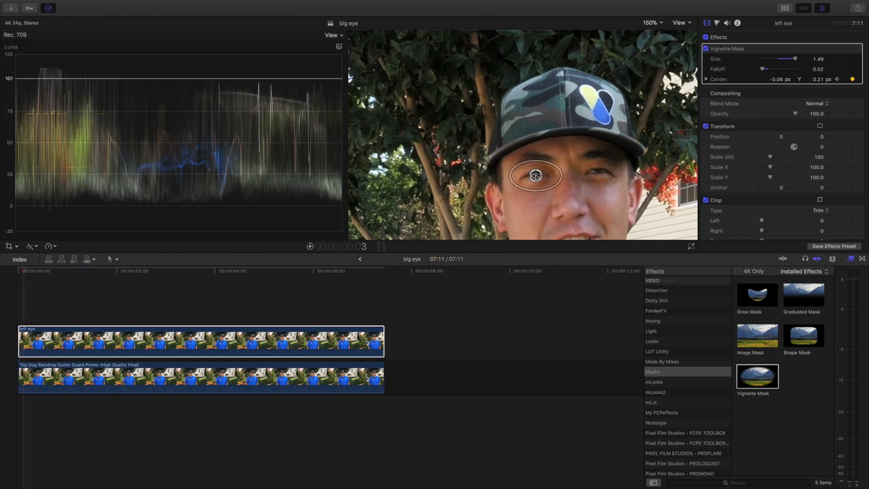
{"action": "key", "text": "Right"}
{"action": "key", "text": "Right"}
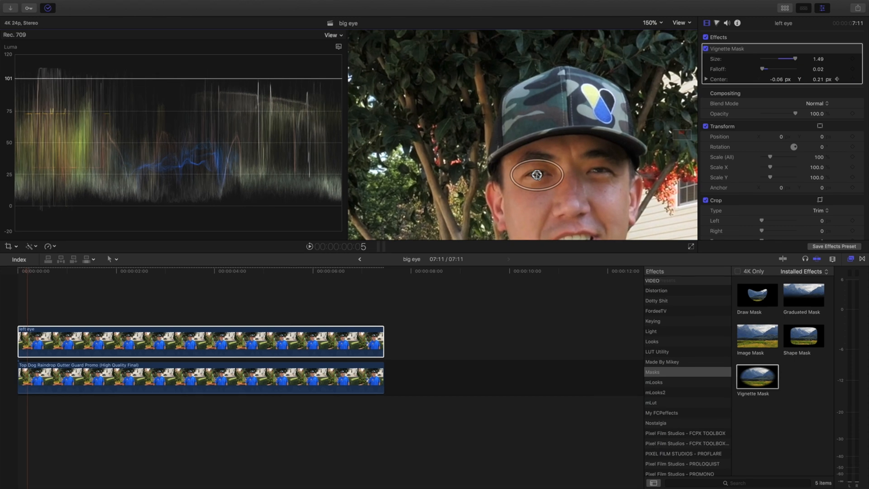
{"action": "left_click_drag", "start_coordinate": [537, 176], "coordinate": [522, 180]}
{"action": "key", "text": "Right"}
{"action": "key", "text": "Right"}
{"action": "key", "text": "Right"}
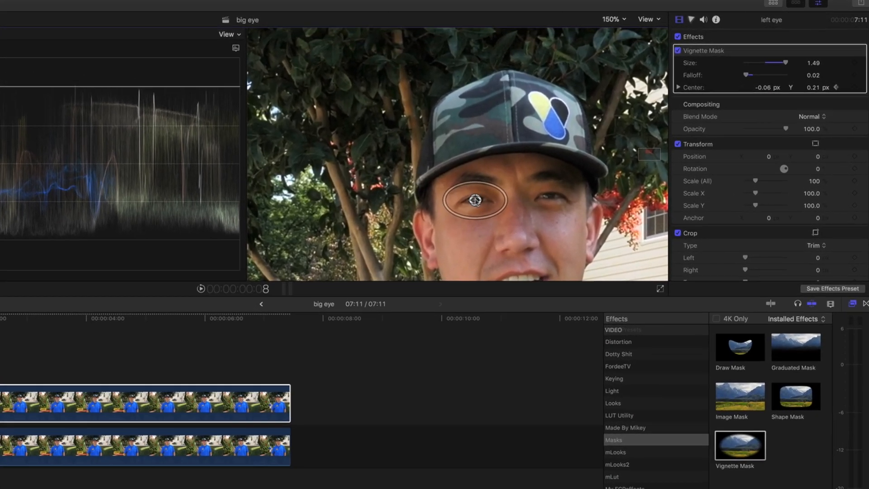
{"action": "left_click_drag", "start_coordinate": [475, 200], "coordinate": [474, 201]}
{"action": "key", "text": "Right"}
{"action": "key", "text": "Right"}
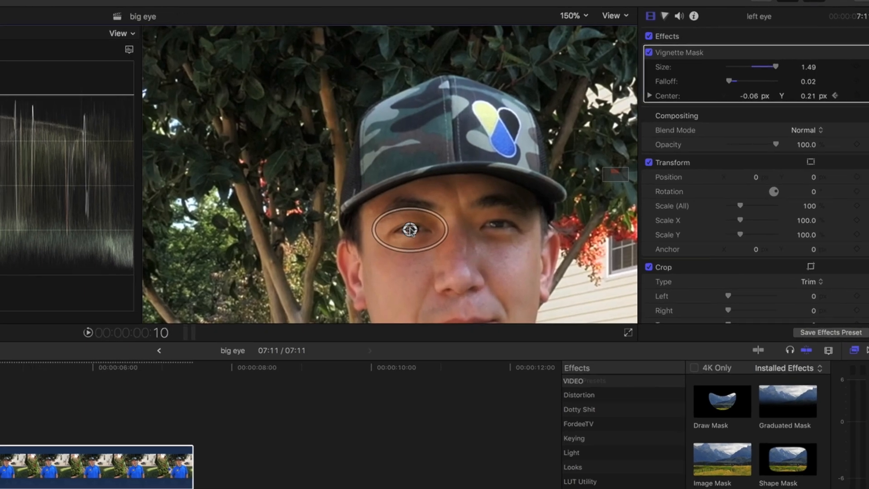
{"action": "left_click_drag", "start_coordinate": [409, 230], "coordinate": [409, 231]}
{"action": "key", "text": "Right"}
{"action": "key", "text": "Right"}
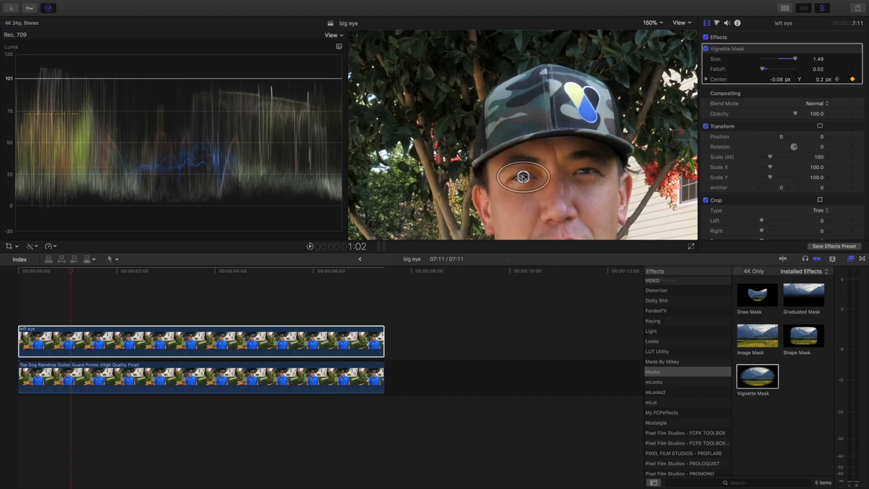
{"action": "key", "text": "Right"}
{"action": "left_click_drag", "start_coordinate": [523, 178], "coordinate": [523, 179]}
{"action": "key", "text": "Right"}
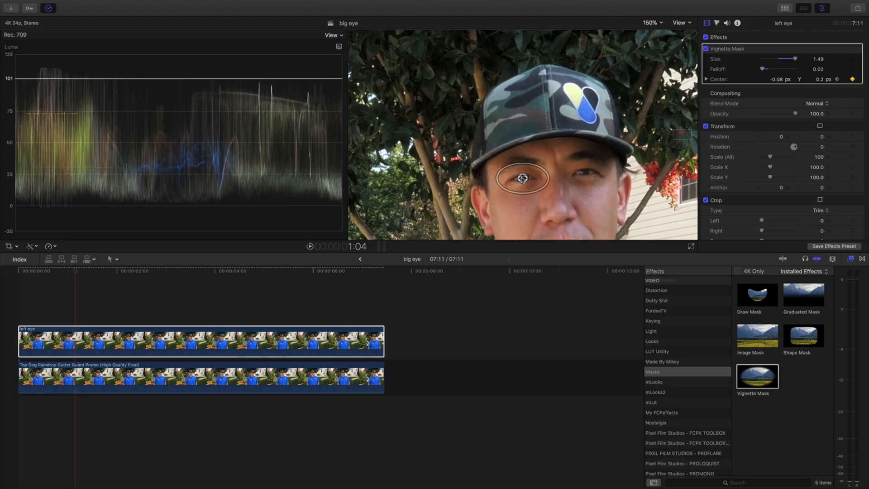
{"action": "key", "text": "Right"}
{"action": "key", "text": "Right"}
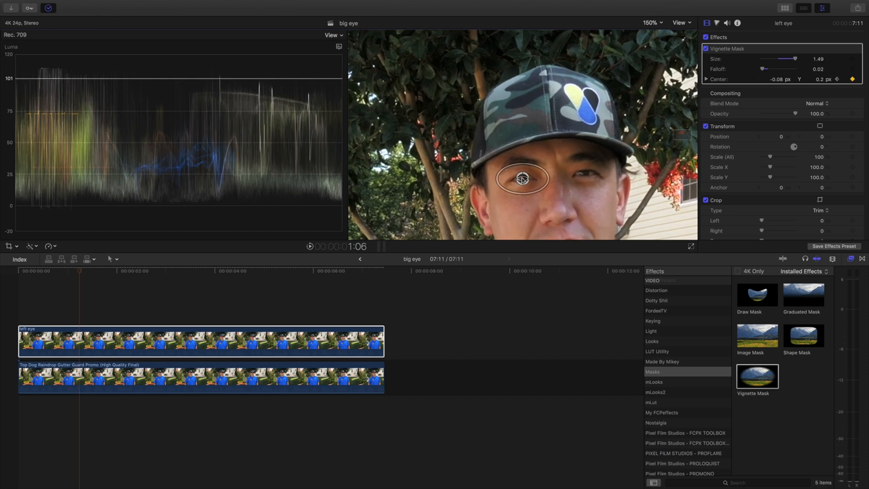
{"action": "key", "text": "Right"}
{"action": "key", "text": "Right"}
{"action": "key", "text": "Right"}
{"action": "key", "text": "Right"}
{"action": "key", "text": "Right"}
{"action": "mouse_move", "coordinate": [523, 179]}
{"action": "left_mouse_down"}
{"action": "mouse_move", "coordinate": [515, 174]}
{"action": "mouse_move", "coordinate": [557, 169]}
{"action": "mouse_move", "coordinate": [506, 178]}
{"action": "left_mouse_up"}
{"action": "key", "text": "Right"}
{"action": "key", "text": "Right"}
{"action": "key", "text": "Right"}
{"action": "key", "text": "Right"}
{"action": "key", "text": "Right"}
{"action": "key", "text": "Right"}
{"action": "key", "text": "Right"}
{"action": "key", "text": "Right"}
{"action": "key", "text": "Right"}
{"action": "key", "text": "Right"}
{"action": "key", "text": "Right"}
{"action": "key", "text": "Right"}
{"action": "key", "text": "Right"}
{"action": "key", "text": "Right"}
{"action": "key", "text": "Right"}
{"action": "key", "text": "Right"}
{"action": "key", "text": "Right"}
{"action": "key", "text": "Right"}
{"action": "key", "text": "Right"}
{"action": "key", "text": "Right"}
{"action": "key", "text": "Right"}
{"action": "key", "text": "Right"}
{"action": "key", "text": "Right"}
{"action": "key", "text": "Right"}
{"action": "key", "text": "Right"}
{"action": "key", "text": "Right"}
{"action": "key", "text": "Right"}
{"action": "key", "text": "Right"}
{"action": "key", "text": "Right"}
{"action": "key", "text": "Right"}
{"action": "key", "text": "Right"}
{"action": "key", "text": "Right"}
{"action": "key", "text": "Right"}
{"action": "key", "text": "Right"}
{"action": "key", "text": "Right"}
{"action": "key", "text": "Right"}
{"action": "key", "text": "Right"}
{"action": "key", "text": "Right"}
{"action": "key", "text": "Right"}
{"action": "key", "text": "Right"}
{"action": "key", "text": "Right"}
{"action": "key", "text": "Right"}
{"action": "key", "text": "Right"}
{"action": "key", "text": "Right"}
{"action": "key", "text": "Right"}
{"action": "key", "text": "Right"}
{"action": "key", "text": "Right"}
{"action": "key", "text": "Right"}
{"action": "key", "text": "Right"}
{"action": "key", "text": "Right"}
{"action": "key", "text": "Right"}
{"action": "key", "text": "Right"}
{"action": "key", "text": "Right"}
{"action": "key", "text": "Right"}
{"action": "key", "text": "Right"}
{"action": "key", "text": "Right"}
{"action": "key", "text": "Right"}
{"action": "key", "text": "Right"}
{"action": "key", "text": "Right"}
{"action": "key", "text": "Right"}
{"action": "key", "text": "Right"}
{"action": "key", "text": "Right"}
{"action": "key", "text": "Right"}
{"action": "key", "text": "Right"}
{"action": "key", "text": "Right"}
{"action": "key", "text": "Right"}
{"action": "key", "text": "Right"}
{"action": "key", "text": "Right"}
{"action": "key", "text": "Right"}
{"action": "key", "text": "Right"}
{"action": "key", "text": "Right"}
{"action": "key", "text": "Right"}
{"action": "key", "text": "Right"}
{"action": "key", "text": "Right"}
{"action": "key", "text": "Right"}
{"action": "key", "text": "Right"}
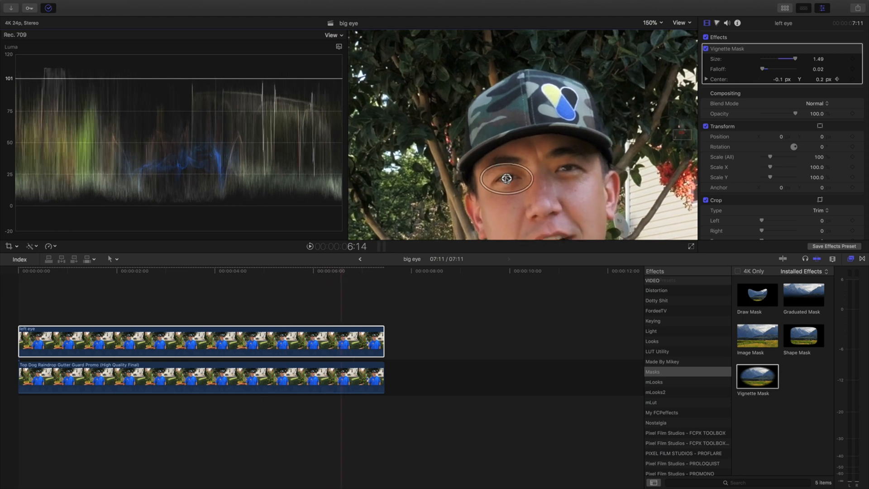
{"action": "key", "text": "Right"}
{"action": "key", "text": "Right"}
{"action": "key", "text": "Right"}
{"action": "key", "text": "Right"}
{"action": "key", "text": "Right"}
{"action": "key", "text": "Right"}
{"action": "key", "text": "Right"}
{"action": "key", "text": "Right"}
{"action": "key", "text": "Right"}
{"action": "key", "text": "Right"}
{"action": "key", "text": "Right"}
{"action": "key", "text": "Right"}
{"action": "key", "text": "Right"}
{"action": "key", "text": "Right"}
{"action": "key", "text": "Right"}
{"action": "key", "text": "Right"}
{"action": "key", "text": "Right"}
{"action": "key", "text": "Right"}
{"action": "key", "text": "Right"}
{"action": "key", "text": "Right"}
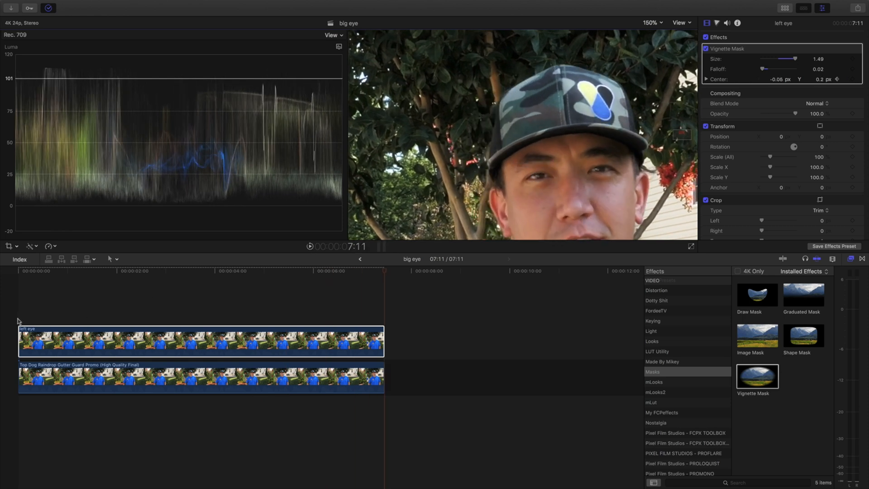
- Play and skim the left eye clip from its start to check that the vignette mask follows the eye
{"action": "left_click", "coordinate": [18, 321]}
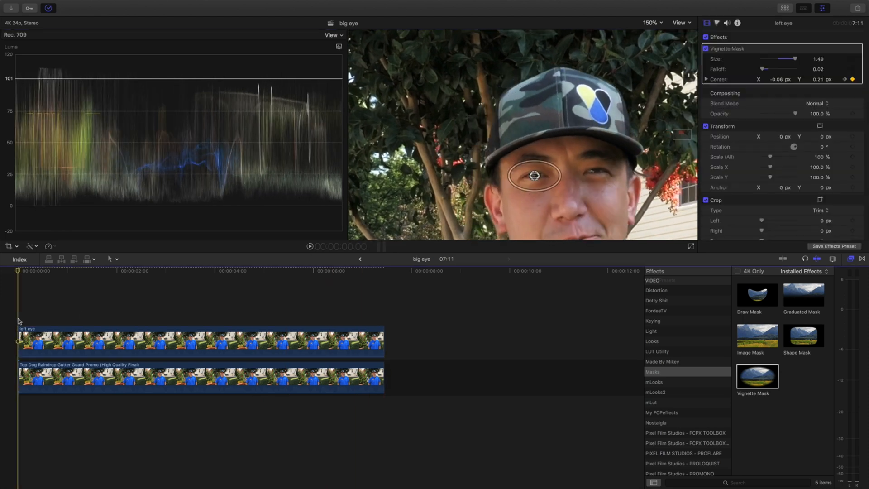
{"action": "key", "text": "space"}
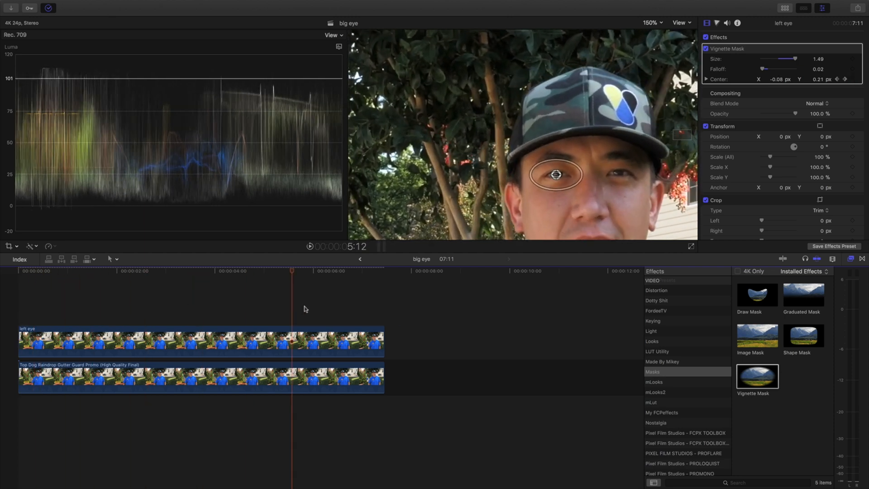
{"action": "left_click_drag", "start_coordinate": [376, 310], "coordinate": [9, 300]}
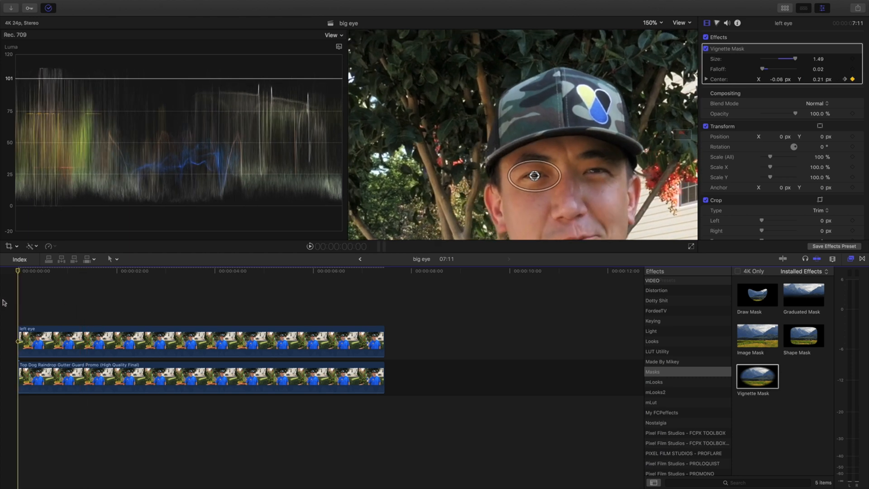
- Apply the Fisheye distortion effect to the left eye clip
{"action": "left_click", "coordinate": [49, 335]}
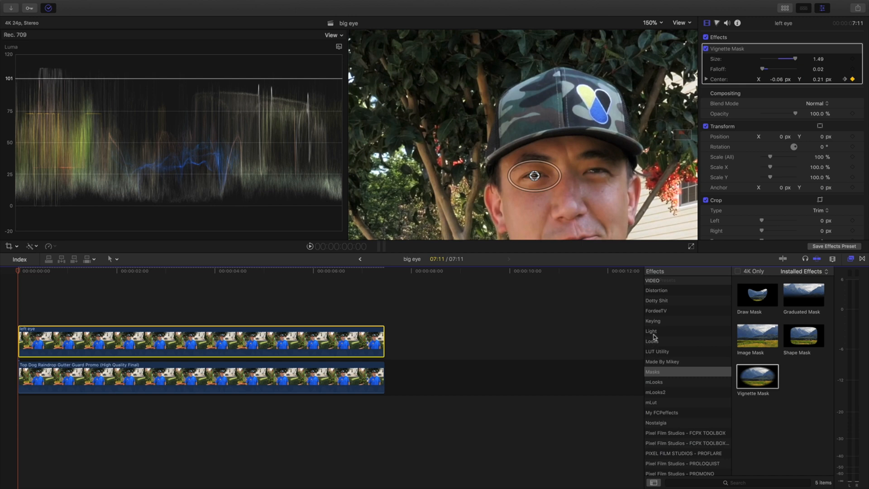
{"action": "scroll", "coordinate": [661, 361], "scroll_direction": "up", "scroll_amount": 3}
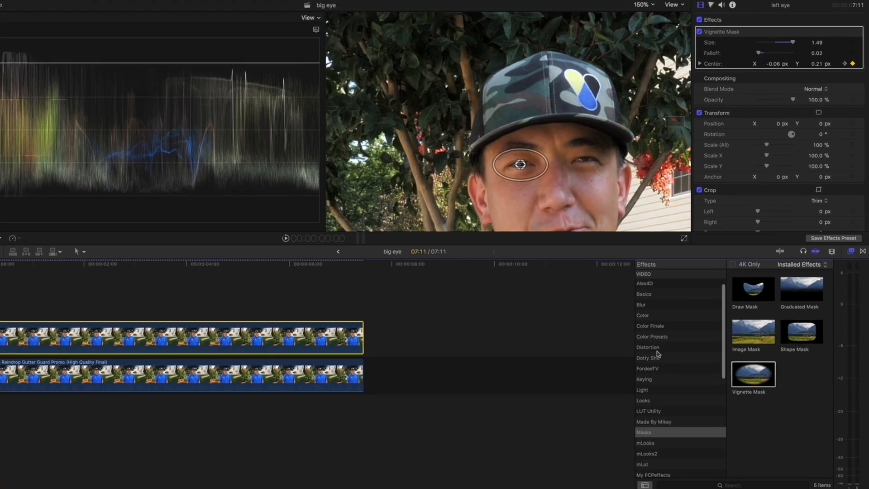
{"action": "left_click", "coordinate": [705, 352]}
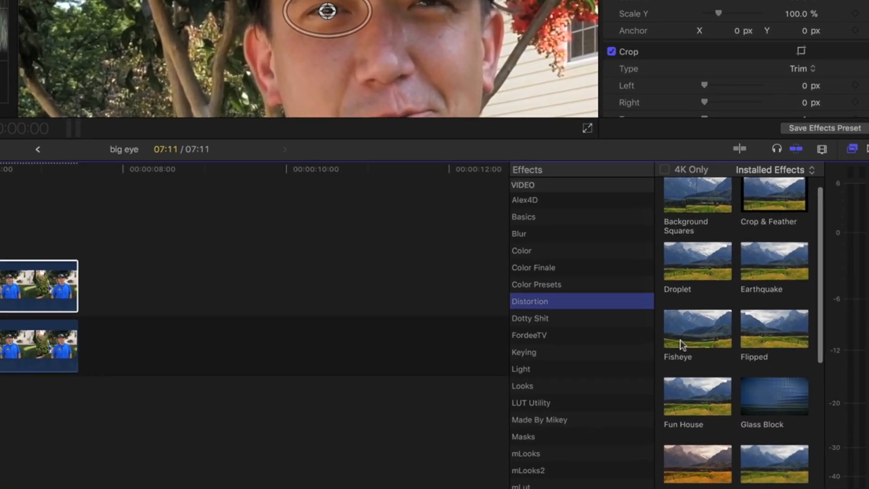
{"action": "left_click_drag", "start_coordinate": [721, 363], "coordinate": [711, 344]}
{"action": "left_click_drag", "start_coordinate": [639, 302], "coordinate": [0, 267]}
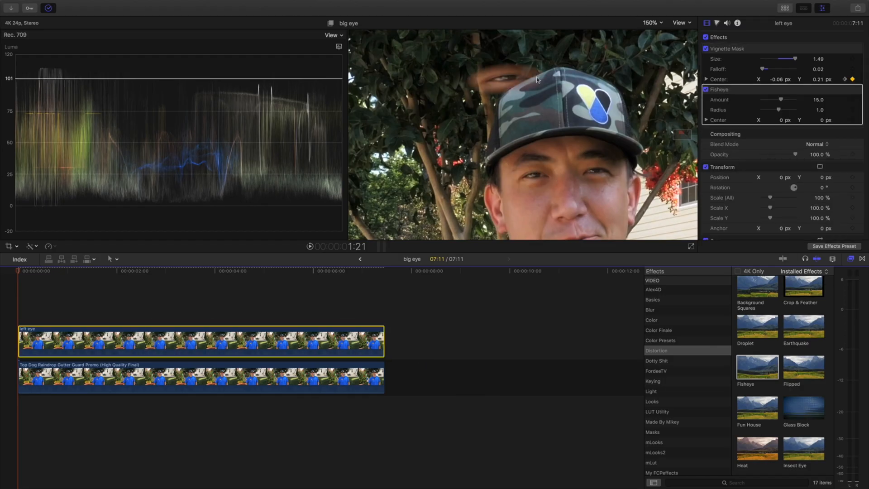
- Disable the Vignette Mask while placing the Fisheye center over the masked eye at X -0.06, Y 0.21, and re-enable the mask
{"action": "left_click", "coordinate": [651, 23]}
{"action": "left_click", "coordinate": [659, 35]}
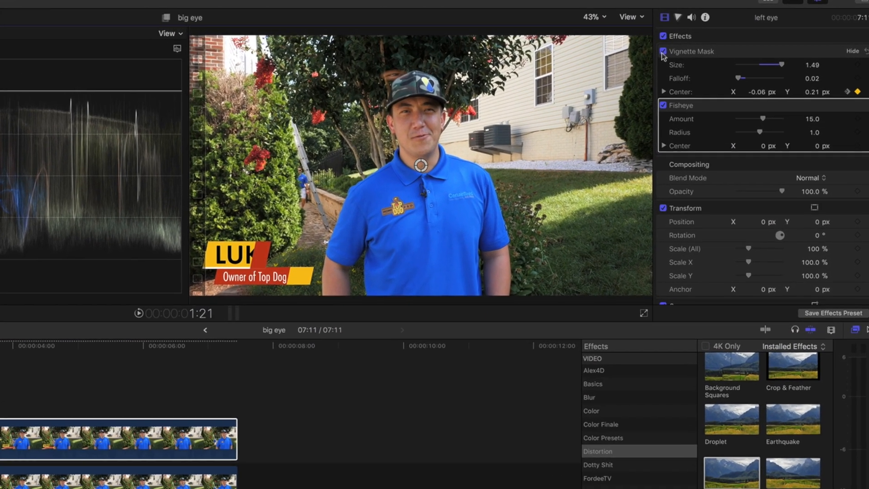
{"action": "left_click", "coordinate": [696, 49]}
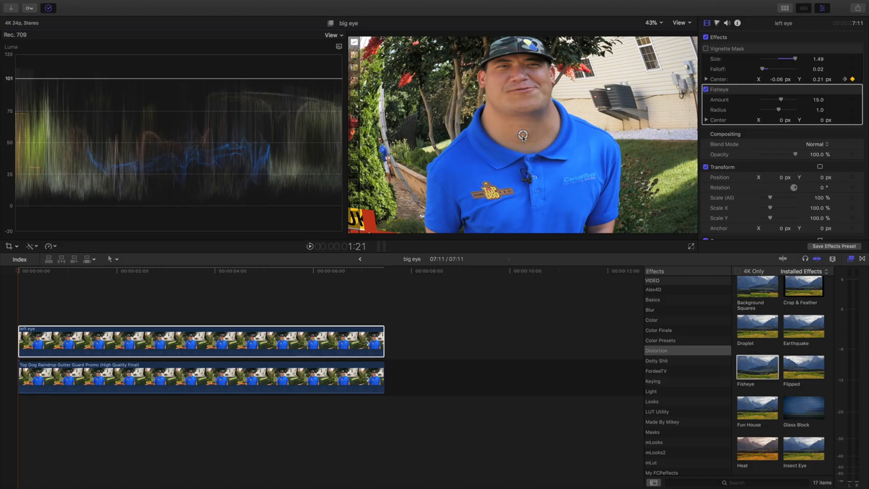
{"action": "left_click_drag", "start_coordinate": [522, 135], "coordinate": [511, 94]}
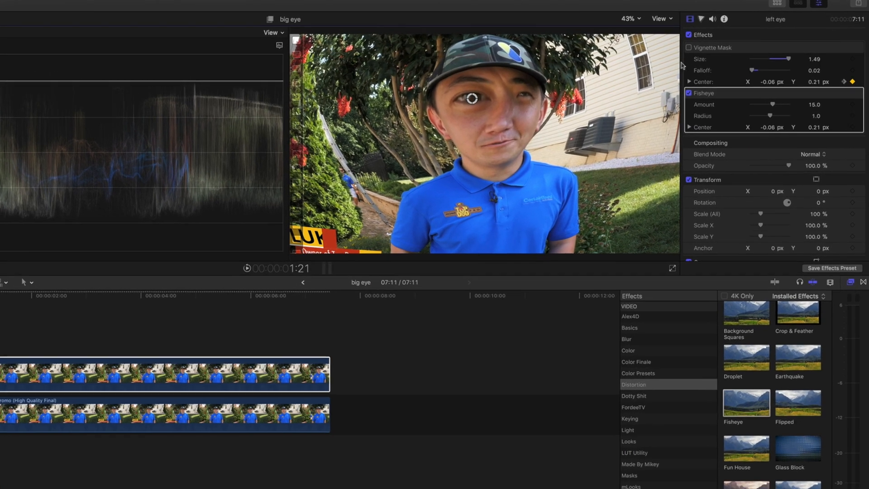
{"action": "left_click", "coordinate": [688, 47]}
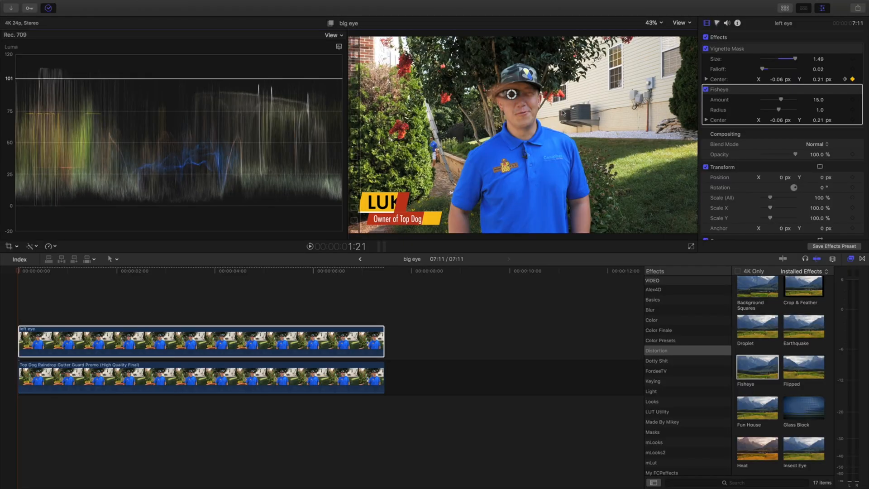
{"action": "left_click_drag", "start_coordinate": [513, 97], "coordinate": [511, 96]}
- Enlarge the masked eye by setting the Fisheye Amount to 28.16 and Radius to 0.04
{"action": "left_click_drag", "start_coordinate": [785, 102], "coordinate": [762, 117]}
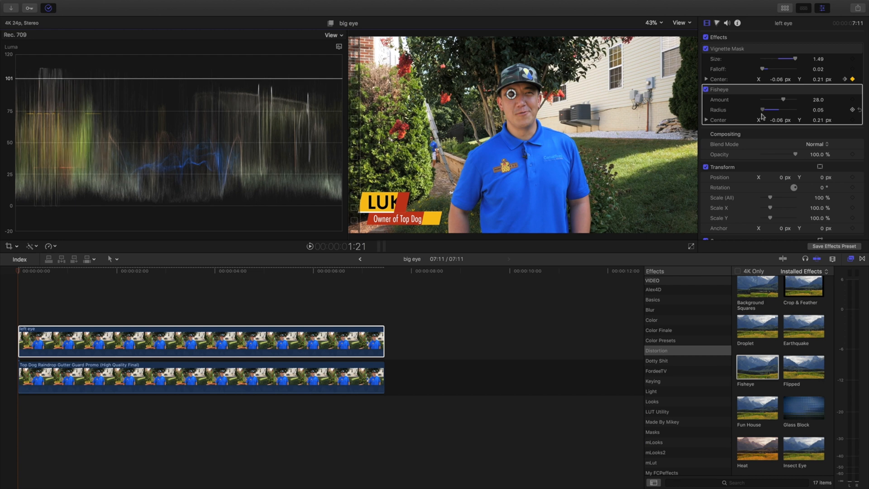
{"action": "left_click", "coordinate": [653, 22]}
{"action": "left_click", "coordinate": [660, 74]}
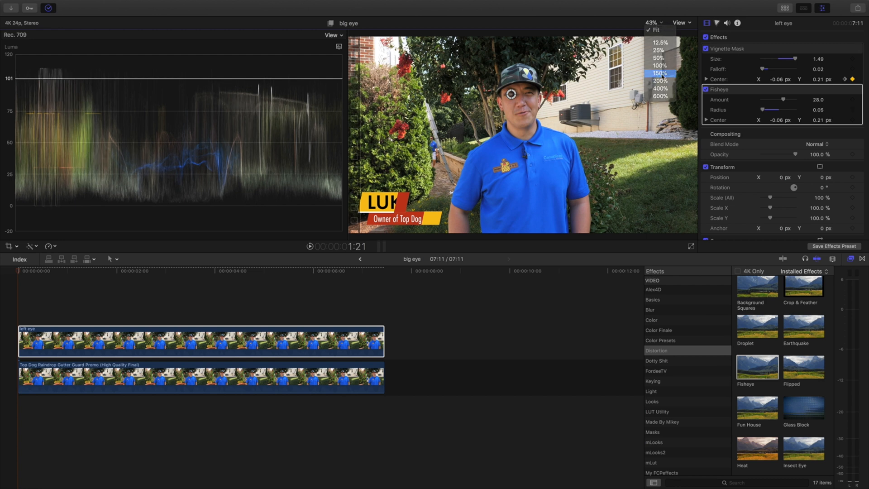
{"action": "left_click_drag", "start_coordinate": [679, 131], "coordinate": [680, 128]}
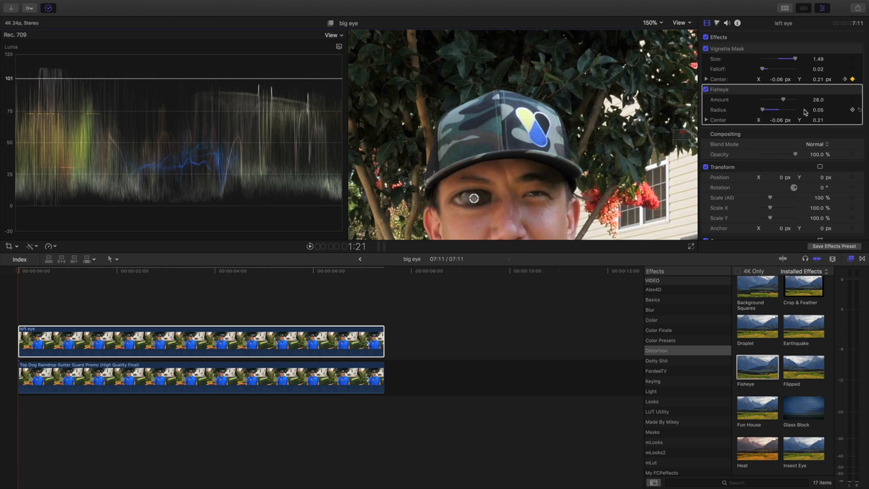
{"action": "left_click_drag", "start_coordinate": [763, 111], "coordinate": [764, 112]}
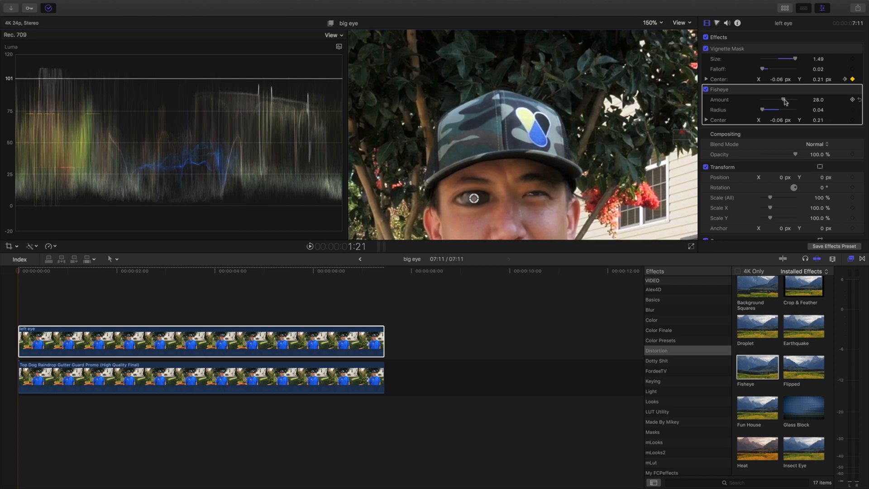
{"action": "left_click_drag", "start_coordinate": [785, 102], "coordinate": [785, 103]}
- Keyframe the Fisheye Center at the clip's first frame and reposition it over the eye one frame further on
{"action": "left_click", "coordinate": [3, 311]}
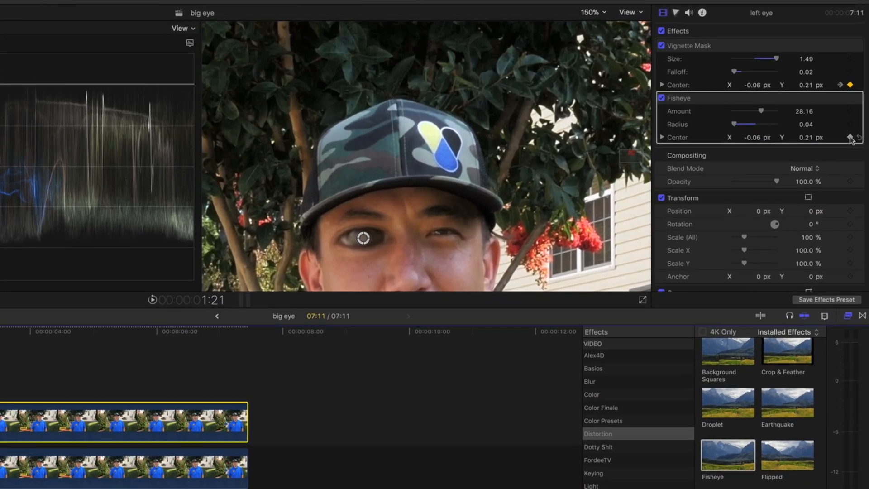
{"action": "left_click", "coordinate": [849, 137]}
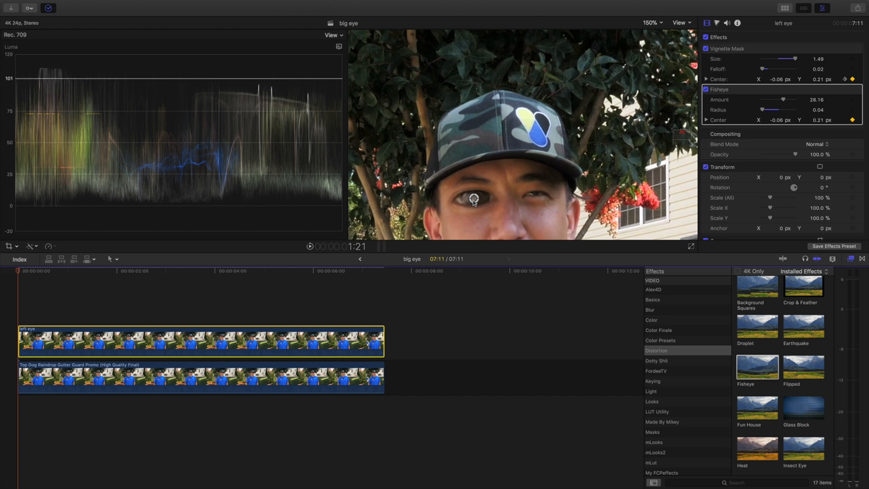
{"action": "key", "text": "Right"}
{"action": "left_click_drag", "start_coordinate": [473, 199], "coordinate": [472, 197]}
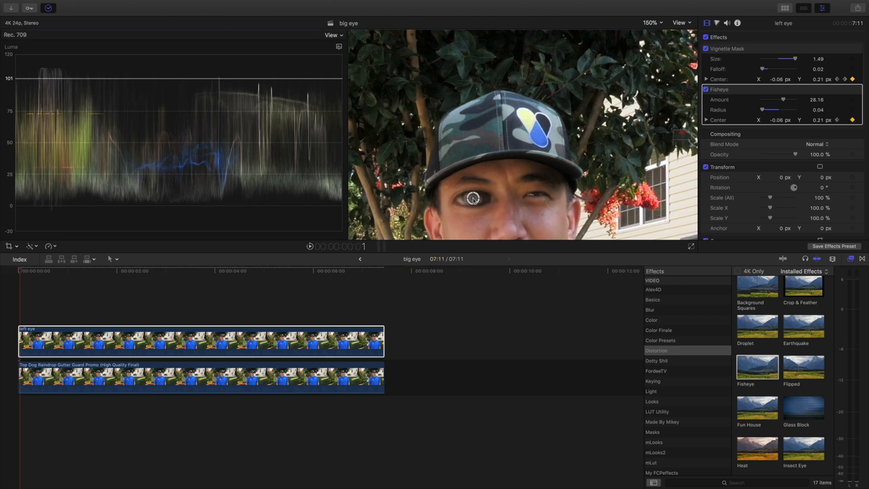
- Keyframe the Fisheye Center over the moving eye frame by frame from frame 1 toward frame 10, shifting it to X -0.05, Y 0.21
{"action": "key", "text": "Right"}
{"action": "key", "text": "Right"}
{"action": "key", "text": "Right"}
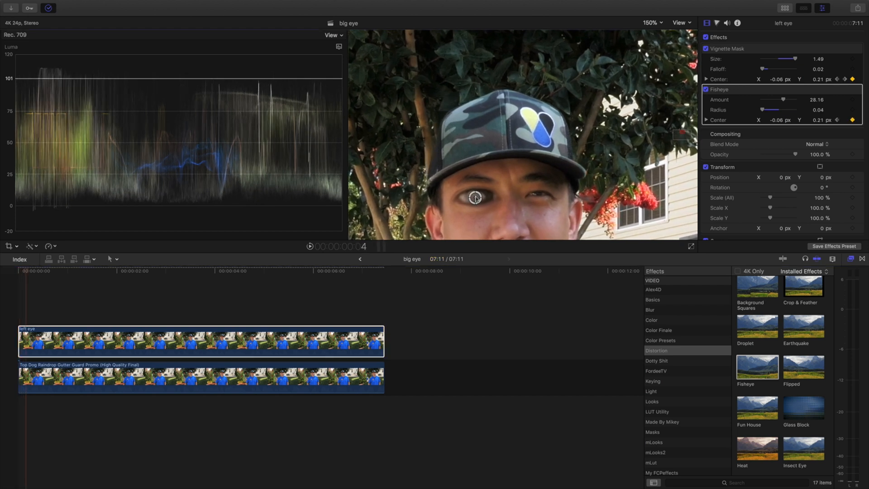
{"action": "key", "text": "Right"}
{"action": "key", "text": "Right"}
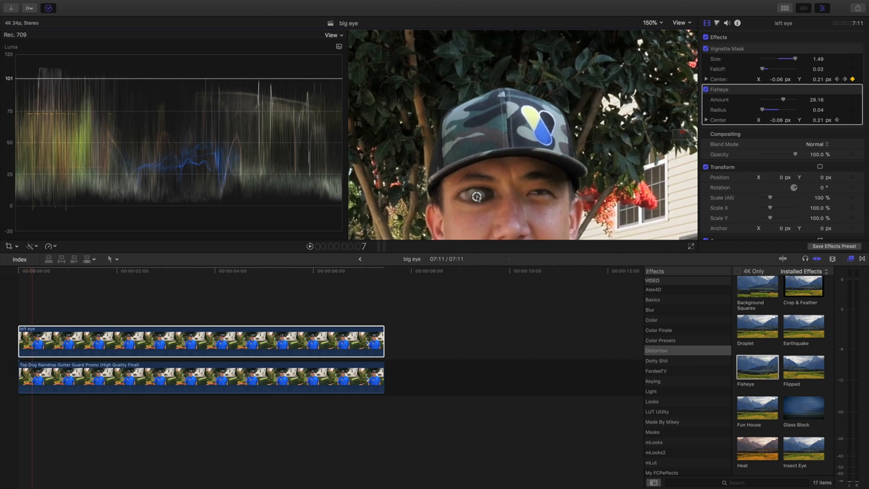
{"action": "key", "text": "Right"}
{"action": "key", "text": "Right"}
{"action": "key", "text": "Right"}
{"action": "key", "text": "Right"}
{"action": "key", "text": "Right"}
{"action": "key", "text": "Right"}
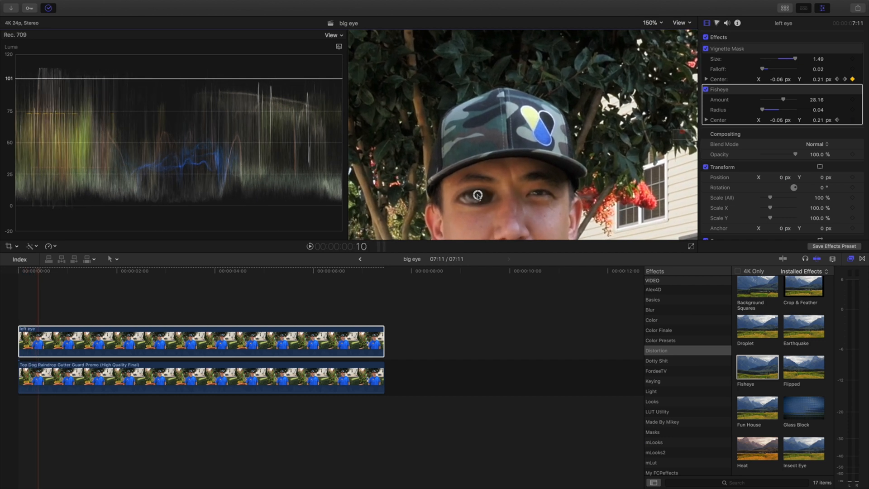
- Keyframe the Fisheye Center frame by frame from frame 10 through the rest of the left eye clip, keeping it on the moving eye
{"action": "key", "text": "Right"}
{"action": "key", "text": "Right"}
{"action": "key", "text": "Right"}
{"action": "key", "text": "Right"}
{"action": "key", "text": "Right"}
{"action": "key", "text": "Right"}
{"action": "key", "text": "Right"}
{"action": "key", "text": "Right"}
{"action": "key", "text": "Right"}
{"action": "key", "text": "Right"}
{"action": "key", "text": "Right"}
{"action": "key", "text": "Right"}
{"action": "key", "text": "Right"}
{"action": "key", "text": "Right"}
{"action": "key", "text": "Right"}
{"action": "mouse_move", "coordinate": [477, 197]}
{"action": "left_mouse_down"}
{"action": "mouse_move", "coordinate": [442, 197]}
{"action": "mouse_move", "coordinate": [510, 193]}
{"action": "mouse_move", "coordinate": [449, 203]}
{"action": "mouse_move", "coordinate": [480, 199]}
{"action": "left_mouse_up"}
{"action": "key", "text": "Right"}
{"action": "key", "text": "Right"}
{"action": "key", "text": "Right"}
{"action": "key", "text": "Right"}
{"action": "key", "text": "Right"}
{"action": "key", "text": "Right"}
{"action": "key", "text": "Right"}
{"action": "key", "text": "Right"}
{"action": "key", "text": "Right"}
{"action": "key", "text": "Right"}
{"action": "key", "text": "Right"}
{"action": "key", "text": "Right"}
{"action": "key", "text": "Right"}
{"action": "key", "text": "Right"}
{"action": "key", "text": "Right"}
{"action": "key", "text": "Right"}
{"action": "key", "text": "Right"}
{"action": "key", "text": "Right"}
{"action": "key", "text": "Right"}
{"action": "key", "text": "Right"}
{"action": "key", "text": "Right"}
{"action": "key", "text": "Right"}
{"action": "key", "text": "Right"}
{"action": "key", "text": "Right"}
{"action": "key", "text": "Right"}
{"action": "key", "text": "Right"}
{"action": "key", "text": "Right"}
{"action": "key", "text": "Right"}
{"action": "key", "text": "Right"}
{"action": "key", "text": "Right"}
{"action": "key", "text": "Right"}
{"action": "key", "text": "Right"}
{"action": "key", "text": "Right"}
{"action": "key", "text": "Right"}
{"action": "key", "text": "Right"}
{"action": "key", "text": "Right"}
{"action": "key", "text": "Right"}
{"action": "key", "text": "Right"}
{"action": "key", "text": "Right"}
{"action": "key", "text": "Right"}
{"action": "key", "text": "Right"}
{"action": "key", "text": "Right"}
{"action": "key", "text": "Right"}
{"action": "key", "text": "Right"}
{"action": "key", "text": "Right"}
{"action": "key", "text": "Right"}
{"action": "key", "text": "Right"}
{"action": "key", "text": "Right"}
{"action": "key", "text": "Right"}
{"action": "key", "text": "Right"}
{"action": "key", "text": "Right"}
{"action": "key", "text": "Right"}
{"action": "key", "text": "Right"}
{"action": "key", "text": "Right"}
{"action": "key", "text": "Right"}
{"action": "key", "text": "Right"}
{"action": "key", "text": "Right"}
{"action": "key", "text": "Right"}
{"action": "key", "text": "Right"}
{"action": "key", "text": "Right"}
{"action": "key", "text": "Right"}
{"action": "key", "text": "Right"}
{"action": "key", "text": "Right"}
{"action": "key", "text": "Right"}
{"action": "key", "text": "Right"}
{"action": "key", "text": "Right"}
{"action": "key", "text": "Right"}
{"action": "key", "text": "Right"}
{"action": "key", "text": "Right"}
{"action": "key", "text": "Right"}
{"action": "key", "text": "Right"}
{"action": "key", "text": "Right"}
{"action": "key", "text": "Right"}
{"action": "key", "text": "Right"}
{"action": "key", "text": "Right"}
{"action": "key", "text": "Right"}
{"action": "key", "text": "Right"}
{"action": "key", "text": "Right"}
{"action": "key", "text": "Right"}
{"action": "key", "text": "Right"}
{"action": "key", "text": "Right"}
{"action": "key", "text": "Right"}
{"action": "key", "text": "Right"}
{"action": "key", "text": "Right"}
{"action": "key", "text": "Right"}
{"action": "key", "text": "Right"}
{"action": "key", "text": "Right"}
{"action": "key", "text": "Right"}
{"action": "key", "text": "Right"}
{"action": "key", "text": "Right"}
{"action": "key", "text": "Right"}
{"action": "key", "text": "Right"}
{"action": "key", "text": "Right"}
{"action": "key", "text": "Right"}
{"action": "key", "text": "Right"}
{"action": "key", "text": "Right"}
{"action": "key", "text": "Right"}
{"action": "key", "text": "Right"}
{"action": "key", "text": "Right"}
{"action": "key", "text": "Right"}
{"action": "key", "text": "Right"}
{"action": "key", "text": "Right"}
{"action": "key", "text": "Right"}
{"action": "key", "text": "Right"}
{"action": "key", "text": "Right"}
{"action": "key", "text": "Right"}
{"action": "key", "text": "Right"}
{"action": "key", "text": "Right"}
{"action": "key", "text": "Right"}
{"action": "key", "text": "Right"}
{"action": "key", "text": "Right"}
{"action": "key", "text": "Right"}
{"action": "key", "text": "Right"}
{"action": "key", "text": "Right"}
{"action": "key", "text": "Right"}
{"action": "key", "text": "Right"}
{"action": "key", "text": "Right"}
{"action": "key", "text": "Right"}
{"action": "key", "text": "Right"}
{"action": "key", "text": "Right"}
{"action": "key", "text": "Right"}
{"action": "key", "text": "Right"}
{"action": "key", "text": "Right"}
{"action": "key", "text": "Right"}
{"action": "key", "text": "Right"}
{"action": "key", "text": "Right"}
{"action": "key", "text": "Right"}
{"action": "key", "text": "Right"}
{"action": "key", "text": "Right"}
{"action": "key", "text": "Right"}
{"action": "key", "text": "Right"}
{"action": "key", "text": "Right"}
{"action": "key", "text": "Right"}
{"action": "key", "text": "Right"}
{"action": "key", "text": "Right"}
- Play the enlarged-eye effect from the clip's start to check its tracking, and return the playhead to the first frame
{"action": "left_click", "coordinate": [18, 308]}
{"action": "left_click", "coordinate": [17, 307]}
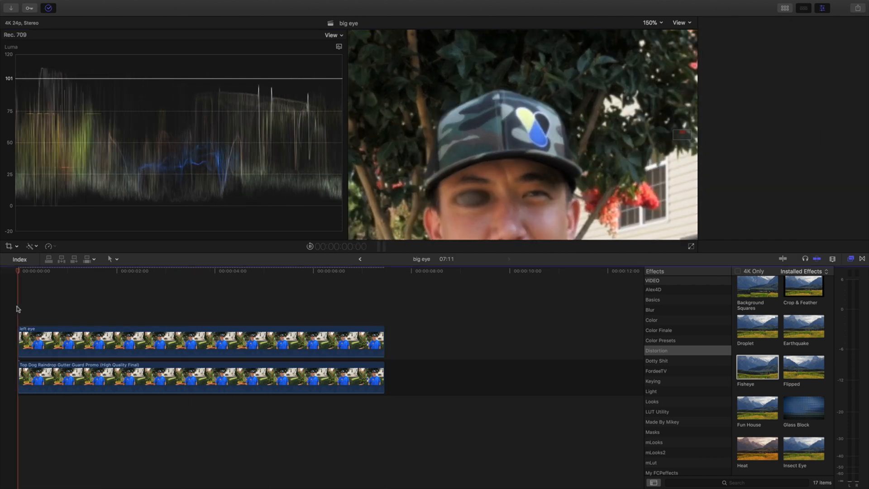
{"action": "key", "text": "space"}
{"action": "key", "text": "space"}
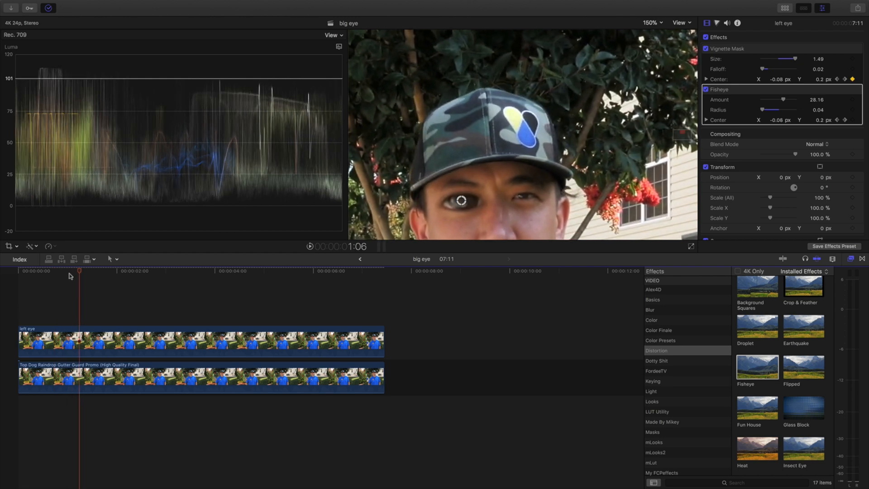
{"action": "left_click_drag", "start_coordinate": [84, 271], "coordinate": [8, 277]}
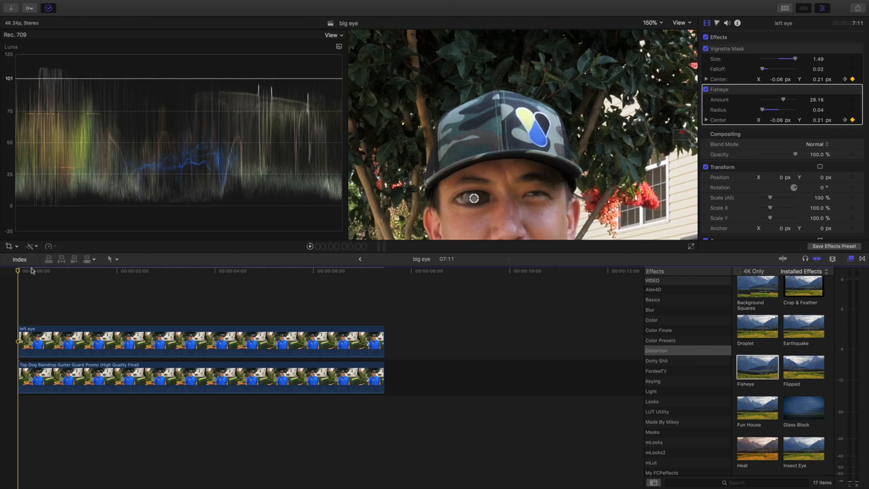
- Duplicate the original bottom clip onto a new layer above the left eye clip and rename the copy "right eye"
{"action": "left_click", "coordinate": [37, 368]}
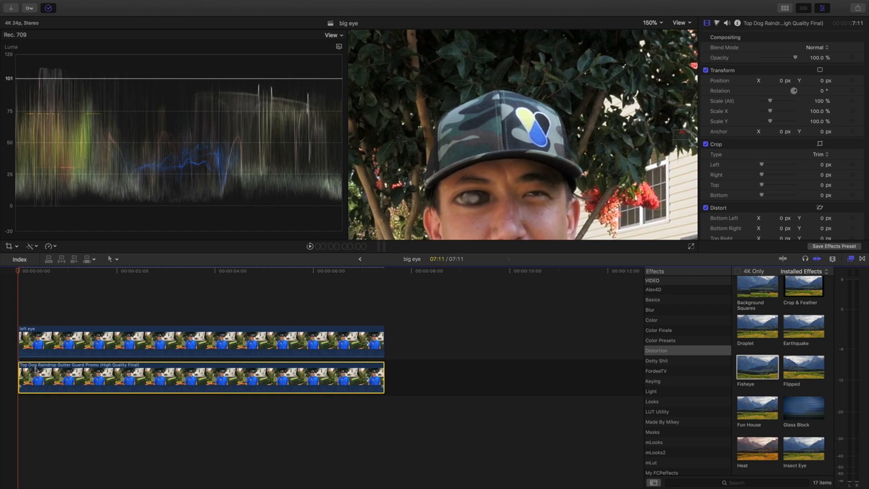
{"action": "left_click_drag", "start_coordinate": [37, 369], "coordinate": [40, 301]}
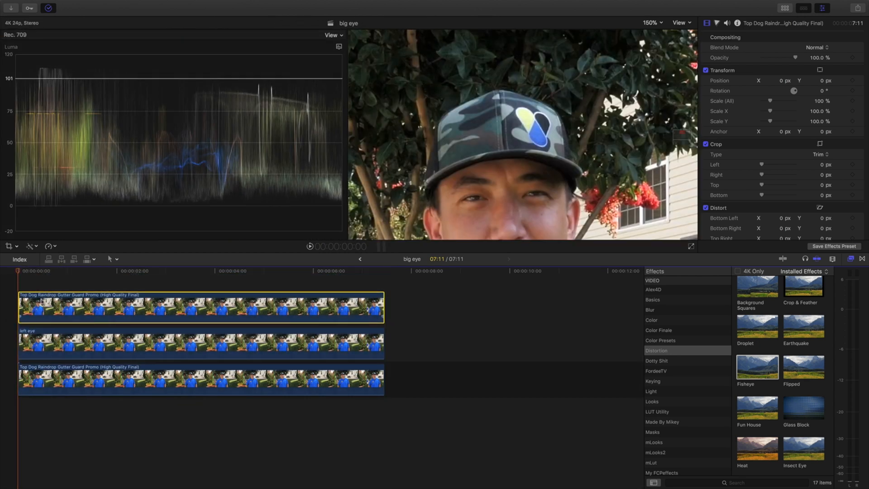
{"action": "right_click", "coordinate": [42, 301]}
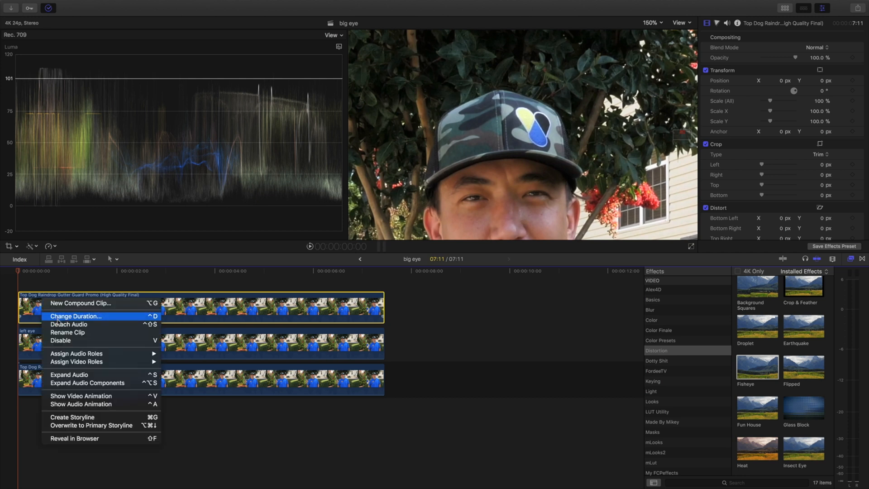
{"action": "left_click", "coordinate": [60, 331]}
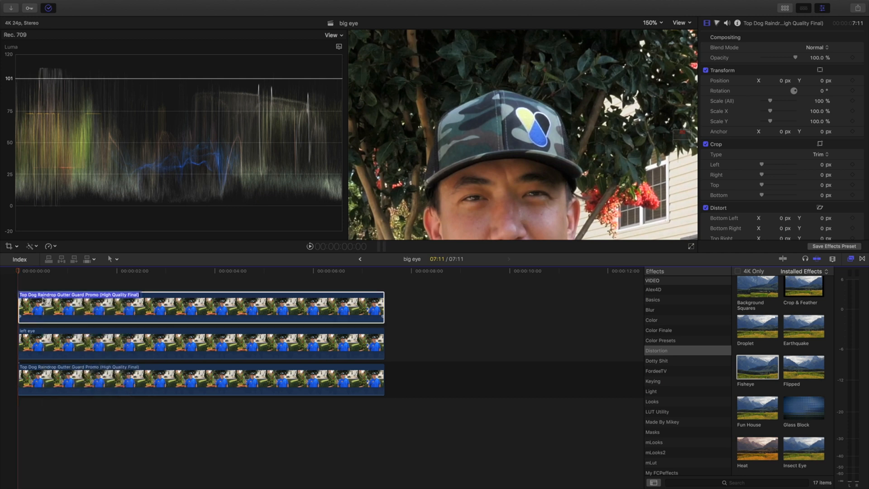
{"action": "type", "text": "right eye"}
{"action": "key", "text": "Return"}
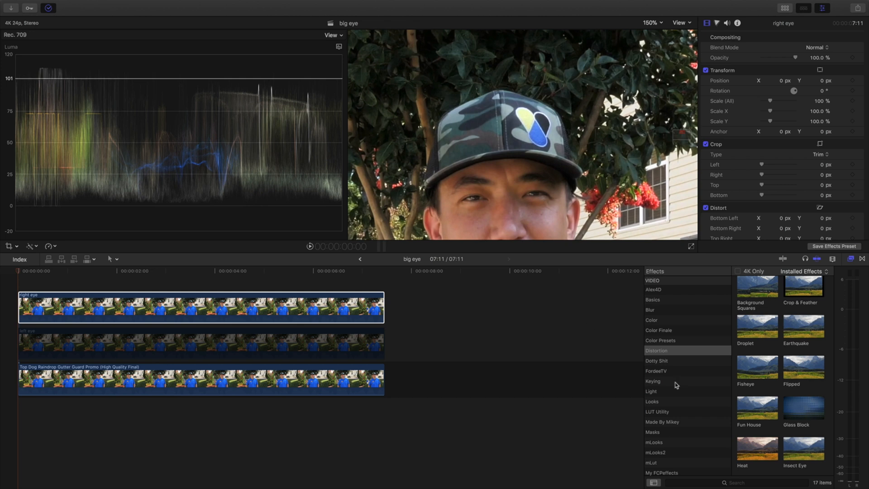
- Apply a Vignette Mask to the right eye clip, centered at X 0.03, Y 0.21, with size 1.49 and falloff 0.02 matching the left eye clip
{"action": "scroll", "coordinate": [669, 406], "scroll_direction": "down", "scroll_amount": 1}
{"action": "left_click", "coordinate": [652, 425]}
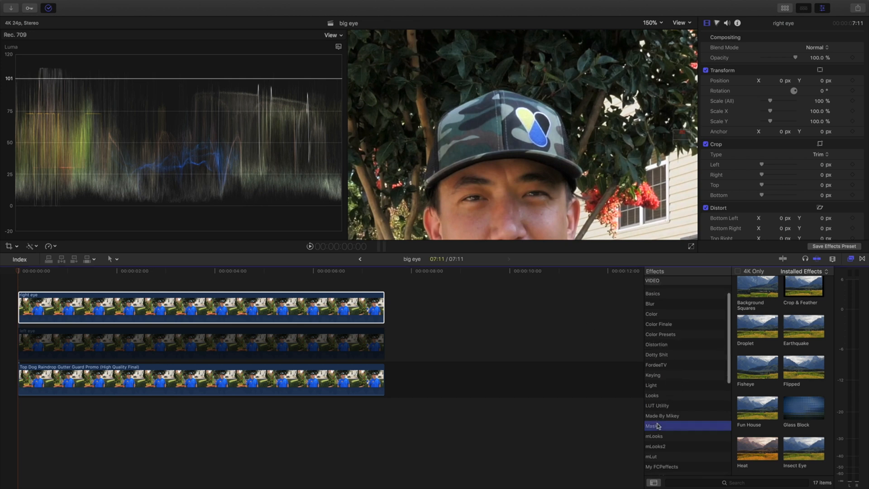
{"action": "left_click_drag", "start_coordinate": [753, 378], "coordinate": [130, 300]}
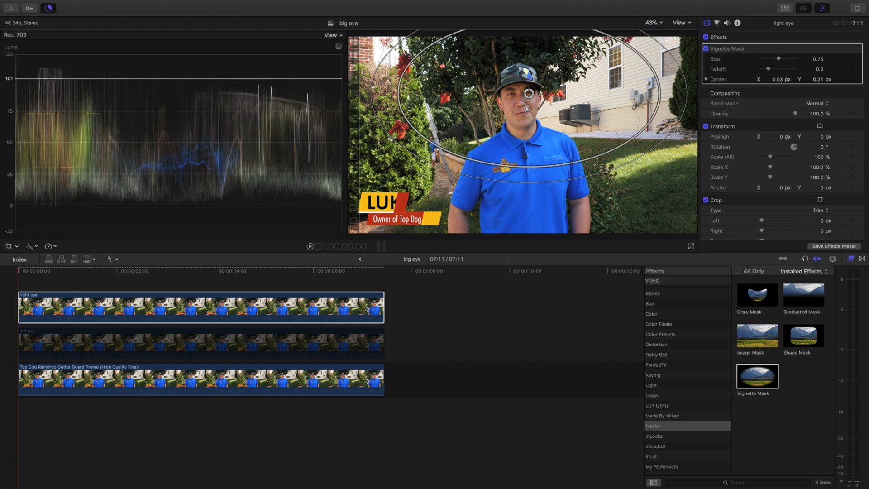
{"action": "left_click", "coordinate": [87, 338]}
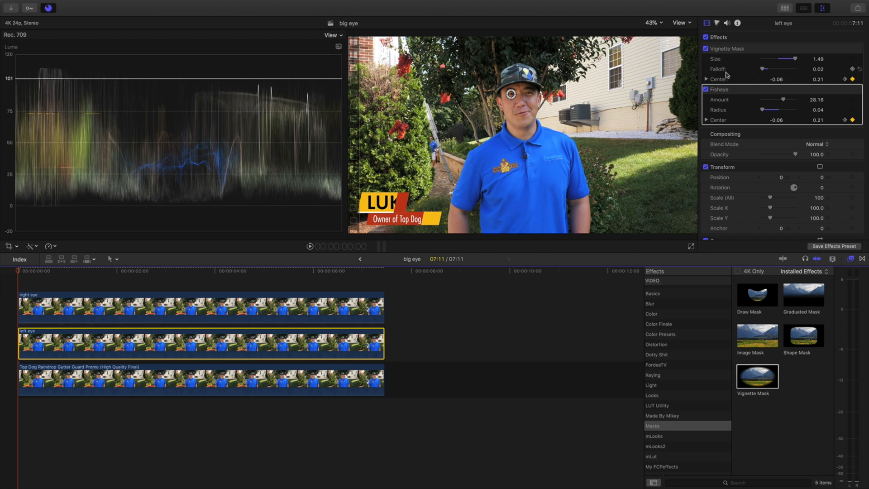
{"action": "left_click", "coordinate": [128, 298]}
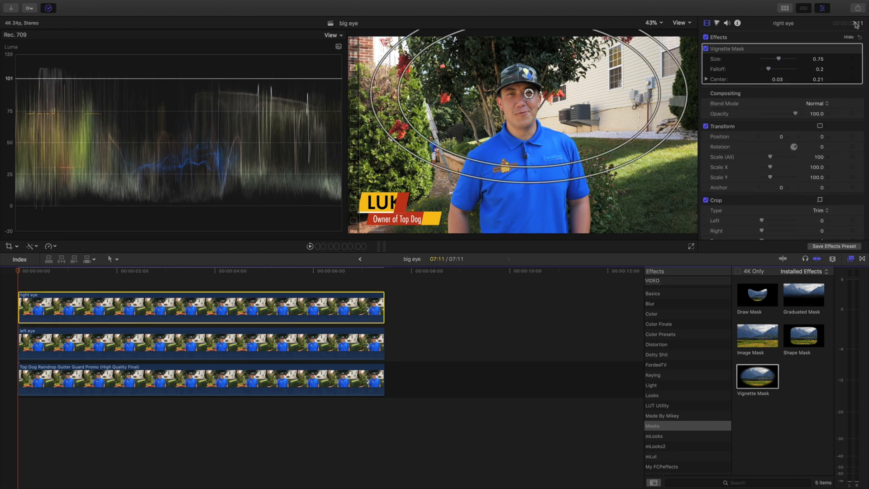
{"action": "left_click_drag", "start_coordinate": [770, 69], "coordinate": [763, 73]}
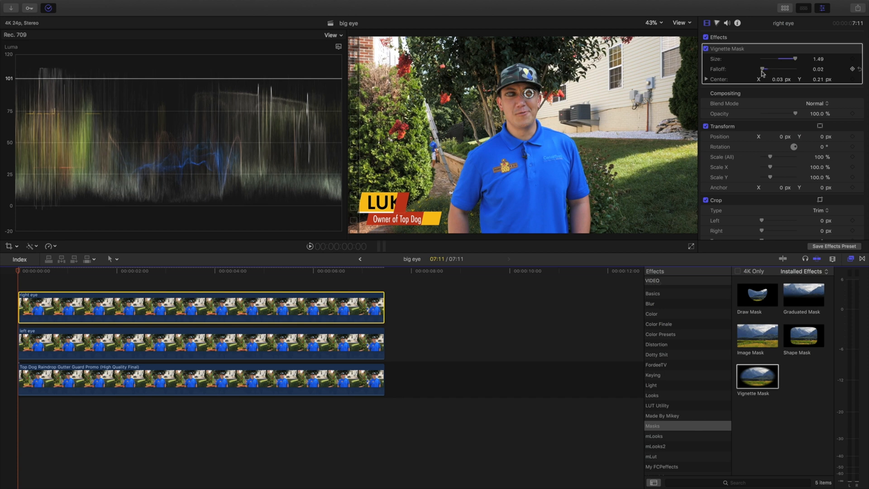
- Disable the left eye clip and select the right eye clip for editing
{"action": "left_click", "coordinate": [122, 338]}
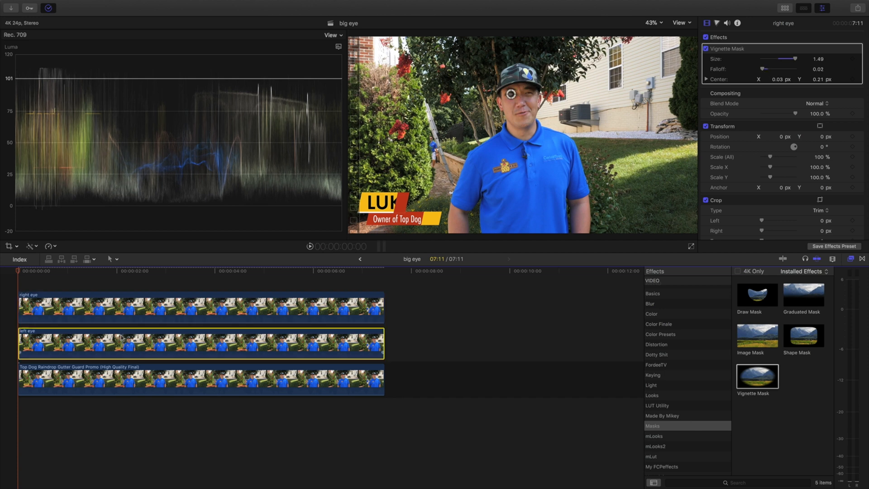
{"action": "key", "text": "v"}
{"action": "left_click", "coordinate": [75, 312]}
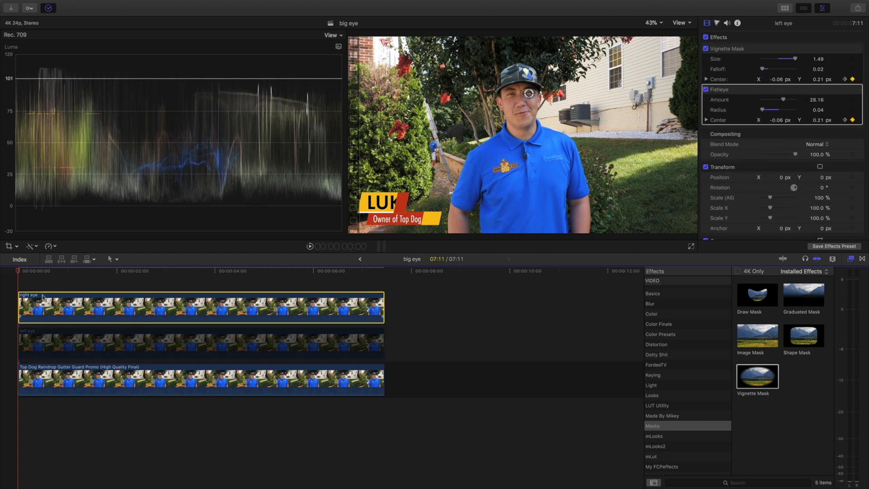
{"action": "key", "text": "super+equal"}
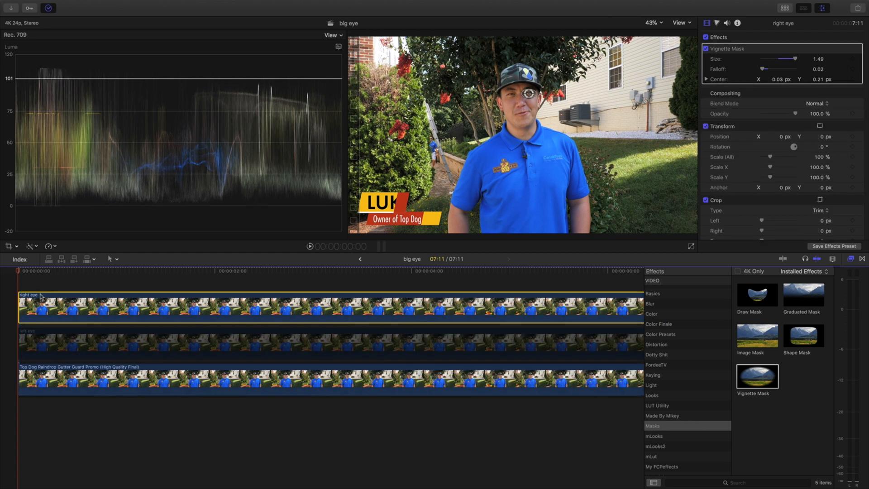
- Keyframe the Vignette Mask Center over the moving eye from the right eye clip's first frame to frame 7, shifting it to X 0.04, Y 0.21
{"action": "left_click", "coordinate": [653, 23]}
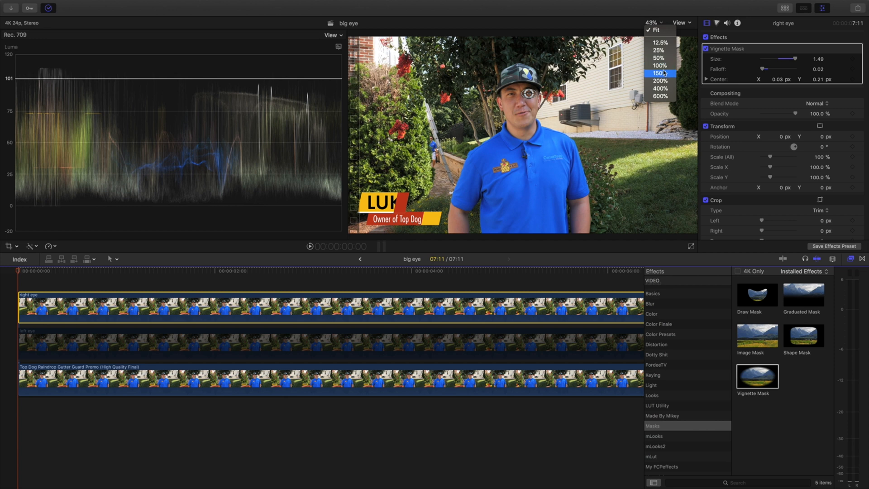
{"action": "left_click", "coordinate": [660, 73]}
{"action": "left_click_drag", "start_coordinate": [684, 132], "coordinate": [683, 134]}
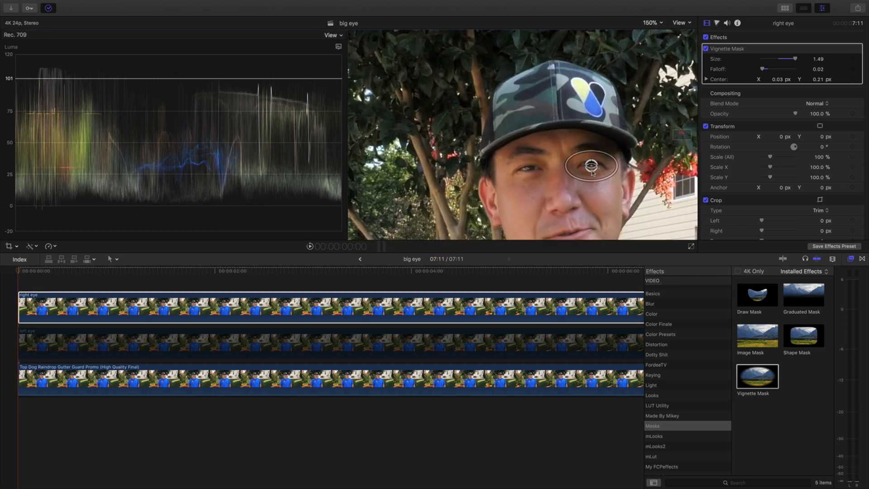
{"action": "left_click", "coordinate": [34, 296]}
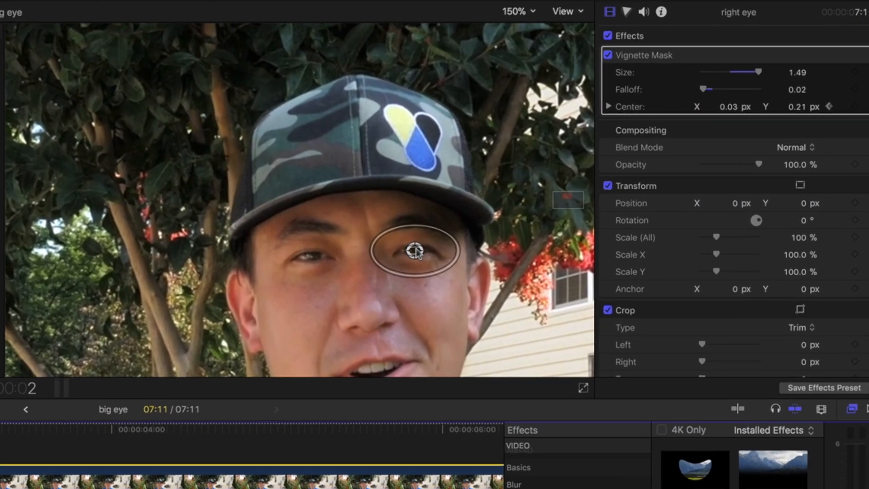
{"action": "left_click_drag", "start_coordinate": [416, 250], "coordinate": [419, 250]}
{"action": "key", "text": "Right"}
{"action": "key", "text": "Right"}
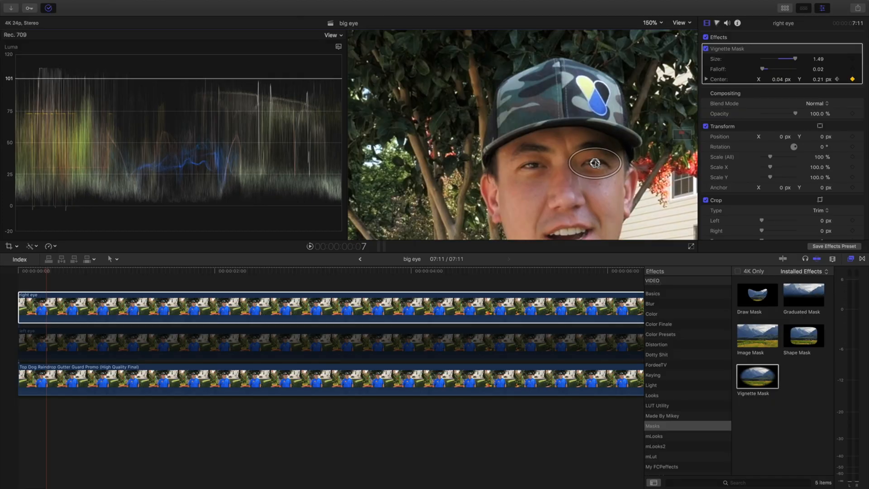
- Keyframe the right eye clip's Vignette Mask Center over the moving eye from frame 7 to frame 19, reaching X 0.03, Y 0.21
{"action": "left_click_drag", "start_coordinate": [595, 163], "coordinate": [594, 165]}
{"action": "key", "text": "Right"}
{"action": "key", "text": "Right"}
{"action": "key", "text": "Right"}
{"action": "key", "text": "Right"}
{"action": "key", "text": "Right"}
{"action": "key", "text": "Right"}
{"action": "key", "text": "Right"}
{"action": "key", "text": "Right"}
{"action": "key", "text": "Right"}
{"action": "key", "text": "Right"}
{"action": "key", "text": "Right"}
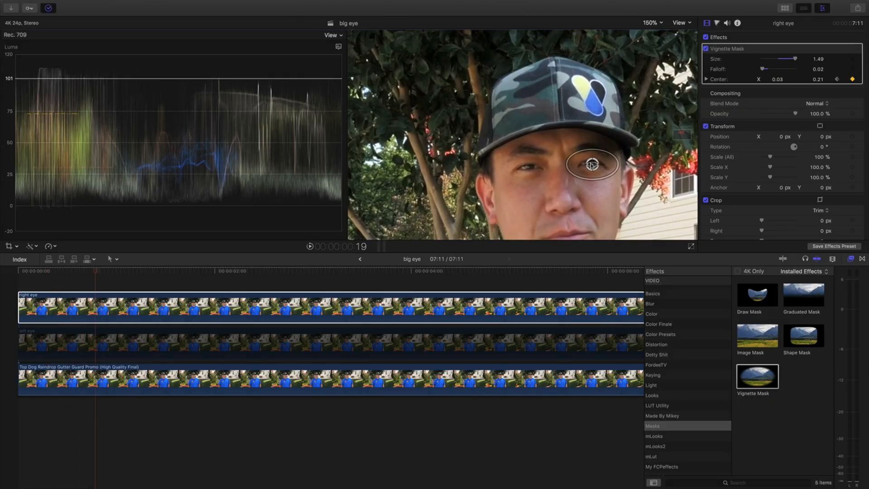
- Continue keyframing the Vignette Mask Center over the eye through 7:06, ending at X 0.03, Y 0.22, and return to the clip's first frame
{"action": "key", "text": "Right"}
{"action": "key", "text": "Right"}
{"action": "key", "text": "Right"}
{"action": "key", "text": "Right"}
{"action": "key", "text": "Right"}
{"action": "key", "text": "Right"}
{"action": "key", "text": "Right"}
{"action": "key", "text": "Right"}
{"action": "key", "text": "Right"}
{"action": "key", "text": "Right"}
{"action": "key", "text": "Right"}
{"action": "key", "text": "Right"}
{"action": "key", "text": "Right"}
{"action": "key", "text": "Right"}
{"action": "mouse_move", "coordinate": [577, 165]}
{"action": "left_mouse_down"}
{"action": "mouse_move", "coordinate": [552, 159]}
{"action": "mouse_move", "coordinate": [626, 164]}
{"action": "mouse_move", "coordinate": [560, 161]}
{"action": "mouse_move", "coordinate": [588, 159]}
{"action": "left_mouse_up"}
{"action": "key", "text": "Right"}
{"action": "key", "text": "Right"}
{"action": "key", "text": "Right"}
{"action": "key", "text": "Right"}
{"action": "key", "text": "Right"}
{"action": "key", "text": "Right"}
{"action": "key", "text": "Right"}
{"action": "key", "text": "Right"}
{"action": "key", "text": "Right"}
{"action": "key", "text": "Right"}
{"action": "key", "text": "Right"}
{"action": "key", "text": "Right"}
{"action": "key", "text": "Right"}
{"action": "key", "text": "Right"}
{"action": "key", "text": "Right"}
{"action": "key", "text": "Right"}
{"action": "key", "text": "Right"}
{"action": "key", "text": "Right"}
{"action": "key", "text": "Right"}
{"action": "key", "text": "Right"}
{"action": "key", "text": "Right"}
{"action": "key", "text": "Right"}
{"action": "key", "text": "Right"}
{"action": "key", "text": "Right"}
{"action": "key", "text": "Right"}
{"action": "key", "text": "Right"}
{"action": "key", "text": "Right"}
{"action": "key", "text": "Right"}
{"action": "key", "text": "Right"}
{"action": "key", "text": "Right"}
{"action": "key", "text": "Right"}
{"action": "key", "text": "Right"}
{"action": "key", "text": "Right"}
{"action": "key", "text": "Right"}
{"action": "key", "text": "Right"}
{"action": "key", "text": "Right"}
{"action": "key", "text": "Right"}
{"action": "key", "text": "Right"}
{"action": "key", "text": "Right"}
{"action": "key", "text": "Right"}
{"action": "key", "text": "Right"}
{"action": "key", "text": "Right"}
{"action": "key", "text": "Right"}
{"action": "key", "text": "Right"}
{"action": "key", "text": "Right"}
{"action": "key", "text": "Right"}
{"action": "key", "text": "Right"}
{"action": "key", "text": "Right"}
{"action": "key", "text": "Right"}
{"action": "key", "text": "Right"}
{"action": "key", "text": "Right"}
{"action": "key", "text": "Right"}
{"action": "key", "text": "Right"}
{"action": "key", "text": "Right"}
{"action": "key", "text": "Right"}
{"action": "key", "text": "Right"}
{"action": "key", "text": "Right"}
{"action": "key", "text": "Right"}
{"action": "key", "text": "Right"}
{"action": "key", "text": "Right"}
{"action": "key", "text": "Right"}
{"action": "key", "text": "Right"}
{"action": "key", "text": "Right"}
{"action": "key", "text": "Right"}
{"action": "key", "text": "Right"}
{"action": "key", "text": "Right"}
{"action": "key", "text": "Right"}
{"action": "key", "text": "Right"}
{"action": "key", "text": "Right"}
{"action": "key", "text": "Right"}
{"action": "key", "text": "Right"}
{"action": "key", "text": "Right"}
{"action": "key", "text": "Right"}
{"action": "key", "text": "Right"}
{"action": "key", "text": "Right"}
{"action": "key", "text": "Right"}
{"action": "key", "text": "Right"}
{"action": "key", "text": "Right"}
{"action": "key", "text": "Right"}
{"action": "key", "text": "Right"}
{"action": "key", "text": "Right"}
{"action": "key", "text": "Right"}
{"action": "key", "text": "Right"}
{"action": "key", "text": "Right"}
{"action": "key", "text": "Right"}
{"action": "key", "text": "Right"}
{"action": "key", "text": "Right"}
{"action": "key", "text": "Right"}
{"action": "key", "text": "Right"}
{"action": "key", "text": "Right"}
{"action": "key", "text": "Right"}
{"action": "key", "text": "Right"}
{"action": "key", "text": "Right"}
{"action": "key", "text": "Right"}
{"action": "key", "text": "Right"}
{"action": "key", "text": "Right"}
{"action": "key", "text": "Right"}
{"action": "key", "text": "Right"}
{"action": "key", "text": "Right"}
{"action": "key", "text": "Right"}
{"action": "key", "text": "Right"}
{"action": "key", "text": "Right"}
{"action": "key", "text": "Right"}
{"action": "key", "text": "Right"}
{"action": "key", "text": "Right"}
{"action": "key", "text": "Right"}
{"action": "key", "text": "Right"}
{"action": "key", "text": "Right"}
{"action": "key", "text": "Right"}
{"action": "key", "text": "Right"}
{"action": "key", "text": "Right"}
{"action": "key", "text": "Right"}
{"action": "key", "text": "Right"}
{"action": "key", "text": "Right"}
{"action": "key", "text": "Right"}
{"action": "key", "text": "Right"}
{"action": "key", "text": "Right"}
{"action": "key", "text": "Right"}
{"action": "key", "text": "Right"}
{"action": "key", "text": "Right"}
{"action": "key", "text": "Right"}
{"action": "key", "text": "Right"}
{"action": "key", "text": "Right"}
{"action": "key", "text": "Right"}
{"action": "key", "text": "Right"}
{"action": "key", "text": "Right"}
{"action": "key", "text": "Right"}
{"action": "key", "text": "Right"}
{"action": "key", "text": "Right"}
{"action": "key", "text": "Right"}
{"action": "key", "text": "Right"}
{"action": "key", "text": "Right"}
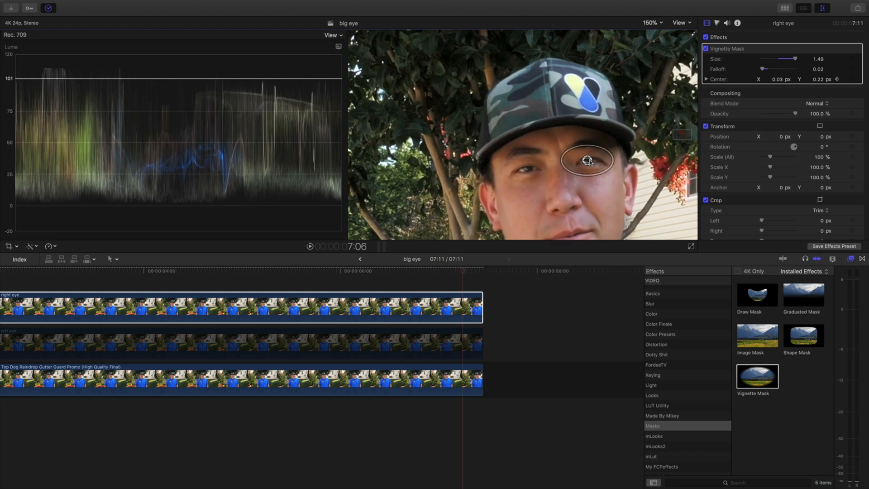
{"action": "key", "text": "Home"}
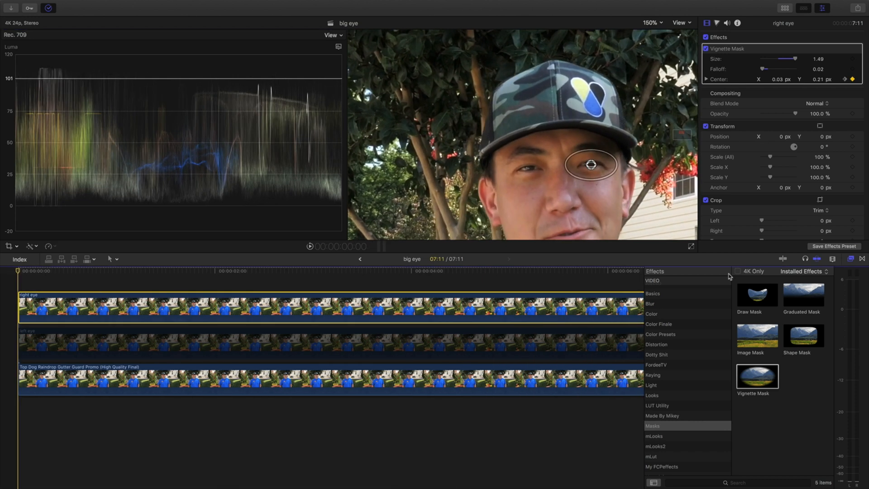
- Apply the Fisheye distortion effect to the right eye clip and turn off its Vignette Mask
{"action": "left_click", "coordinate": [661, 345]}
{"action": "left_click_drag", "start_coordinate": [741, 360], "coordinate": [344, 303]}
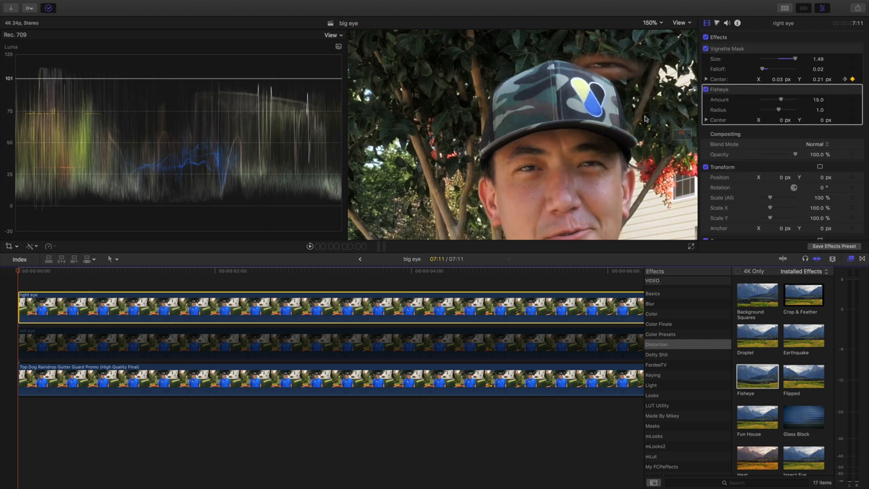
{"action": "left_click", "coordinate": [705, 48]}
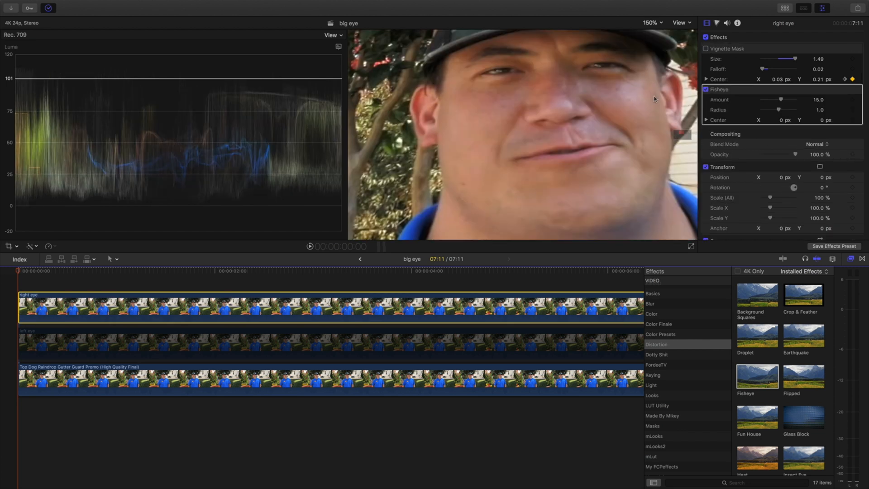
- Place the right eye clip's Fisheye Center over the eye at X 0.03, Y 0.21
{"action": "left_click_drag", "start_coordinate": [679, 135], "coordinate": [681, 133]}
{"action": "left_click", "coordinate": [652, 23]}
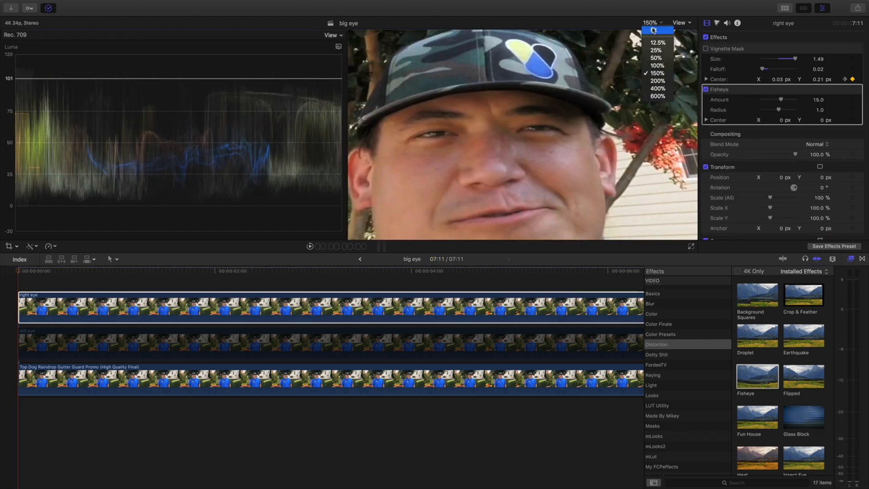
{"action": "left_click", "coordinate": [653, 31]}
{"action": "left_click_drag", "start_coordinate": [521, 132], "coordinate": [528, 94]}
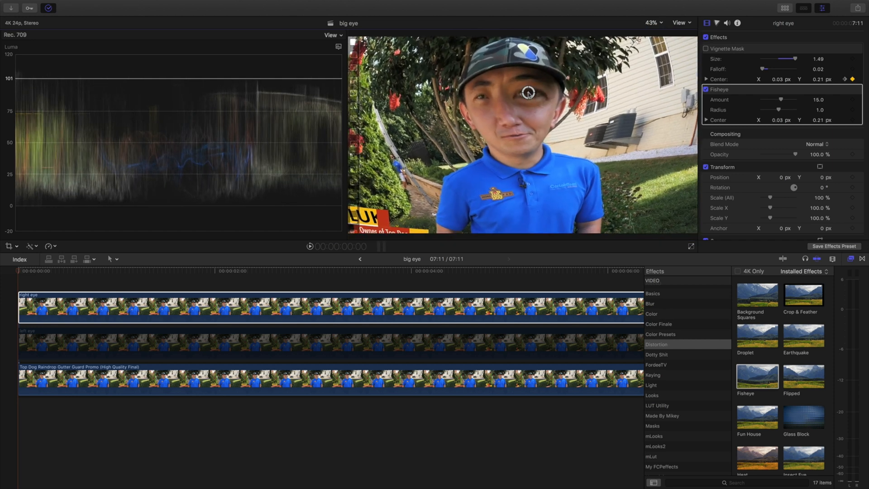
- Set the right eye clip's Fisheye Amount to 28.6 and Radius to 0.04, using the left eye clip's settings as reference
{"action": "left_click", "coordinate": [66, 337]}
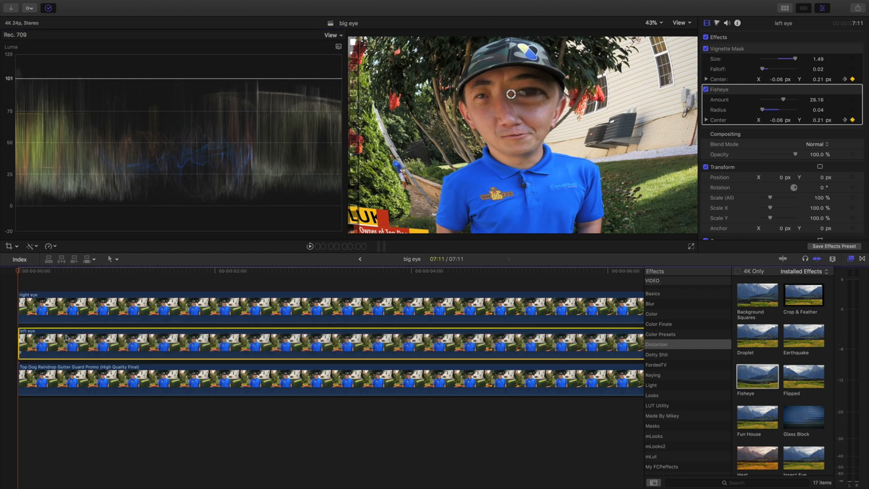
{"action": "key", "text": "v"}
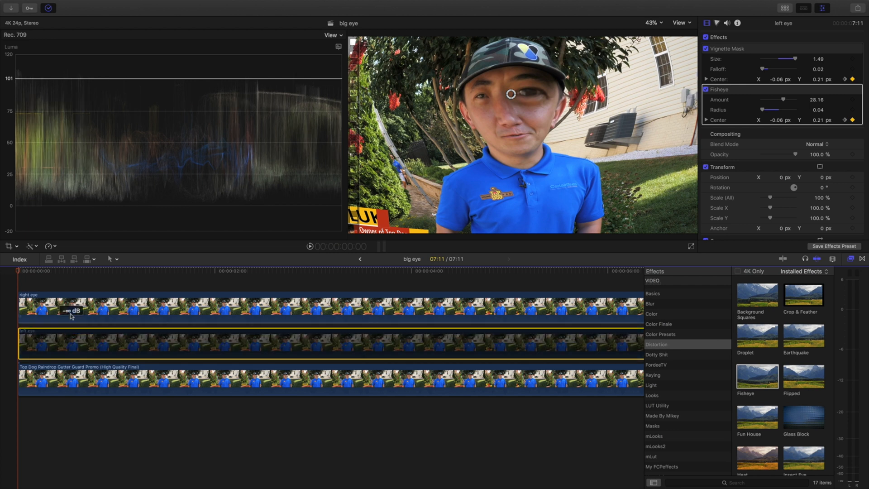
{"action": "left_click", "coordinate": [73, 312]}
{"action": "left_click", "coordinate": [818, 100]}
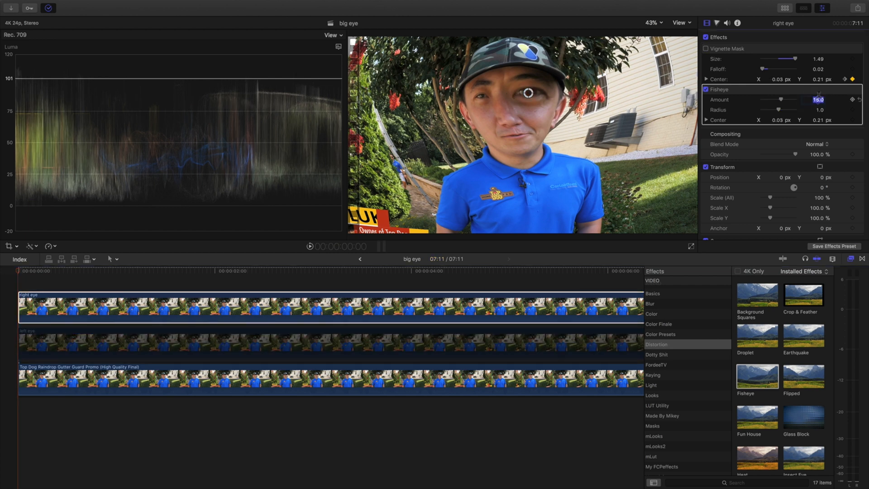
{"action": "type", "text": "28.6"}
{"action": "key", "text": "Return"}
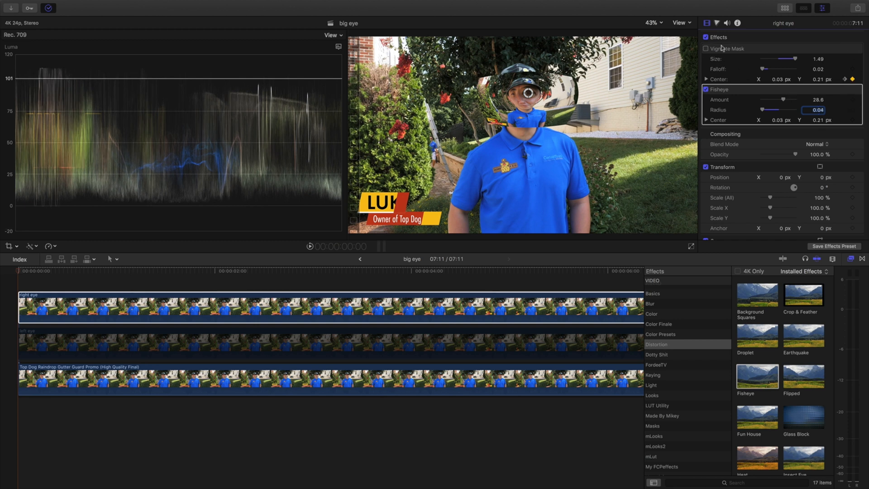
- Turn the right eye clip's Vignette Mask back on and add a Fisheye Center keyframe at the first frame
{"action": "left_click", "coordinate": [705, 49]}
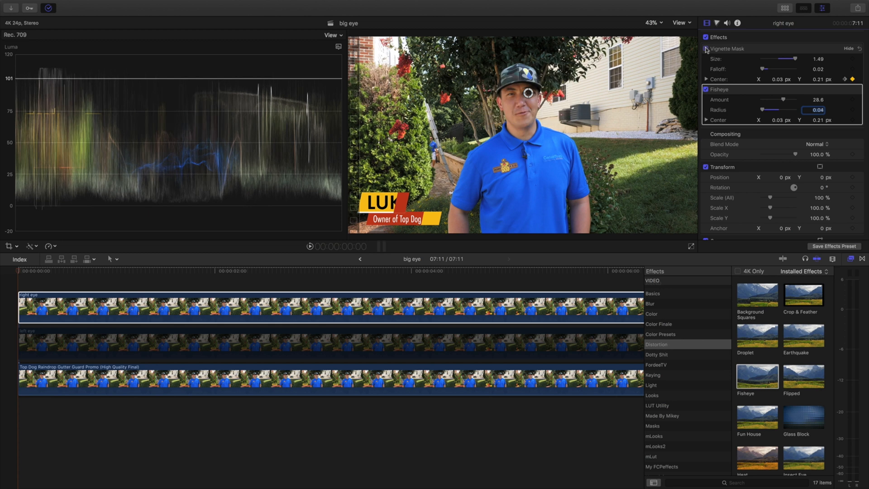
{"action": "left_click", "coordinate": [644, 20]}
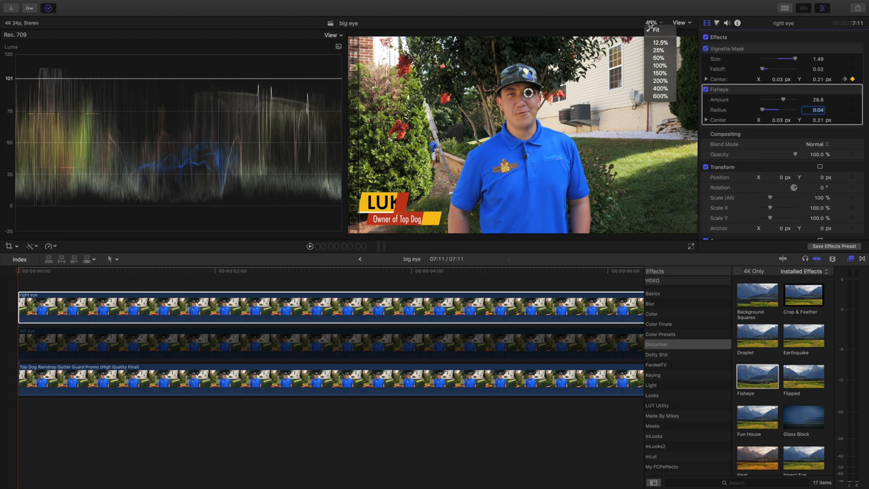
{"action": "left_click", "coordinate": [659, 66]}
{"action": "scroll", "coordinate": [693, 141], "scroll_direction": "up", "scroll_amount": 5}
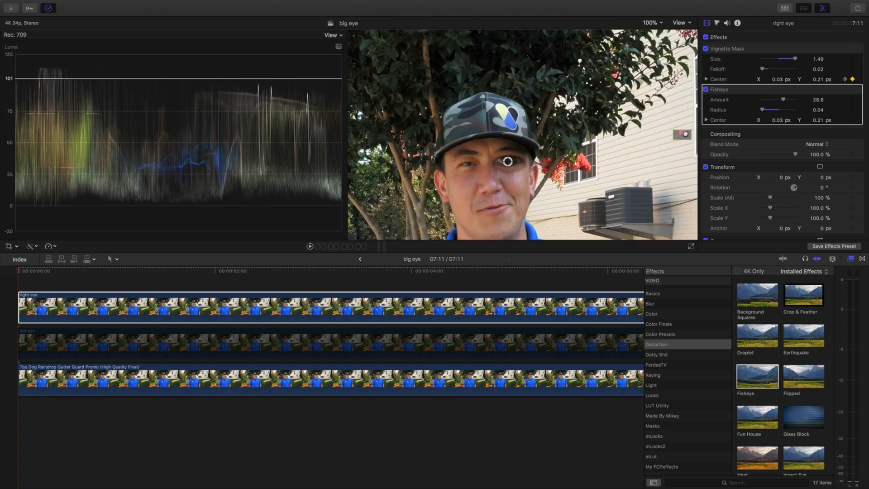
{"action": "left_click", "coordinate": [652, 23]}
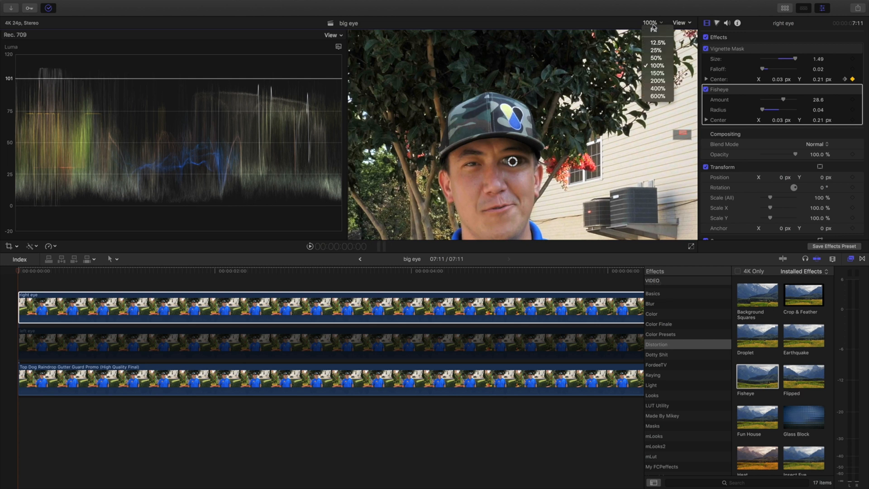
{"action": "left_click", "coordinate": [657, 73]}
{"action": "scroll", "coordinate": [678, 133], "scroll_direction": "down", "scroll_amount": 3}
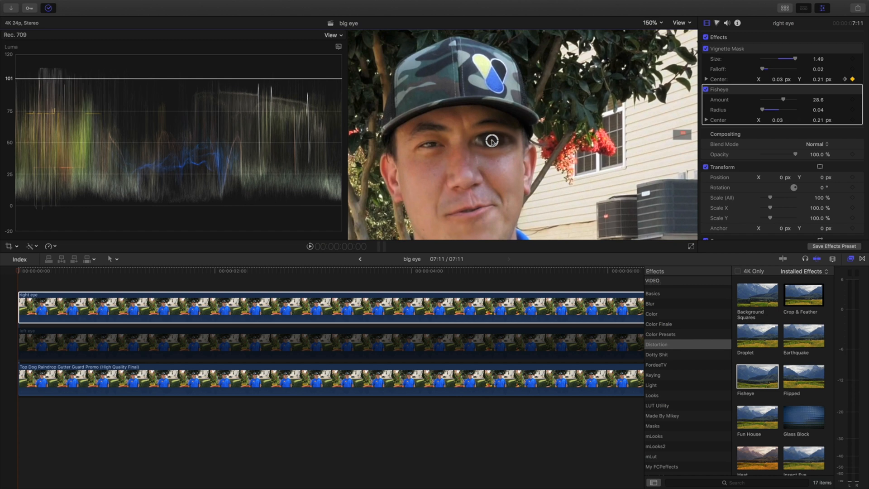
{"action": "left_click", "coordinate": [32, 300]}
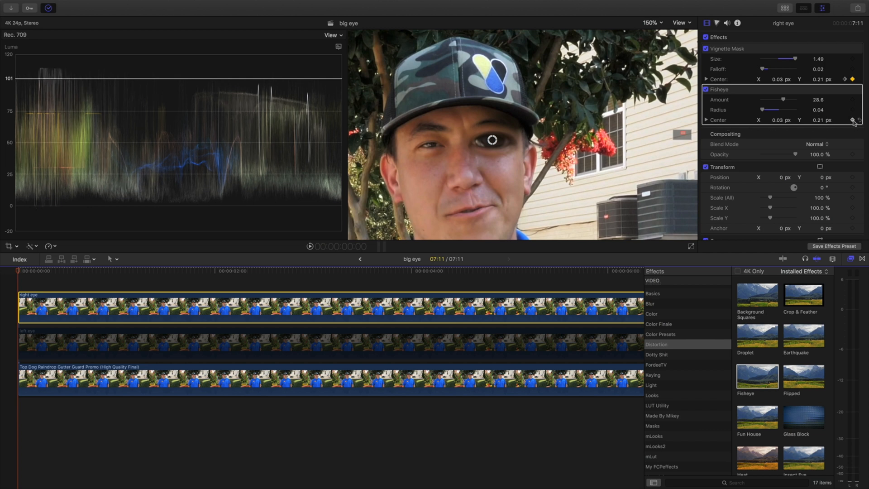
{"action": "left_click", "coordinate": [852, 120]}
- Keyframe the right eye clip's Fisheye Center over the moving eye frame by frame to the clip's end, reaching X -0.01, Y 0.22 at 6:19
{"action": "key", "text": "space"}
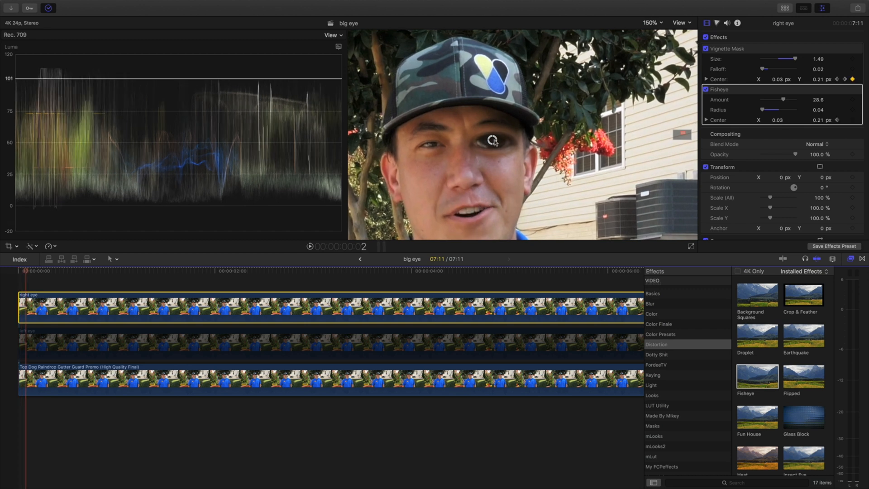
{"action": "key", "text": "Right"}
{"action": "left_click_drag", "start_coordinate": [492, 141], "coordinate": [464, 135]}
{"action": "key", "text": "Right"}
{"action": "key", "text": "Right"}
{"action": "key", "text": "Right"}
{"action": "key", "text": "Right"}
{"action": "key", "text": "Right"}
{"action": "key", "text": "Right"}
{"action": "key", "text": "Right"}
{"action": "key", "text": "Right"}
{"action": "key", "text": "Right"}
{"action": "key", "text": "Right"}
{"action": "key", "text": "Right"}
{"action": "key", "text": "Right"}
{"action": "key", "text": "Right"}
{"action": "key", "text": "Right"}
{"action": "key", "text": "Right"}
{"action": "key", "text": "Right"}
{"action": "key", "text": "Right"}
{"action": "key", "text": "Right"}
{"action": "key", "text": "Right"}
{"action": "key", "text": "Right"}
{"action": "key", "text": "Right"}
{"action": "key", "text": "Right"}
{"action": "key", "text": "Right"}
{"action": "key", "text": "Right"}
{"action": "key", "text": "Right"}
{"action": "key", "text": "Right"}
{"action": "key", "text": "Right"}
{"action": "key", "text": "Right"}
{"action": "key", "text": "Right"}
{"action": "key", "text": "Right"}
{"action": "key", "text": "Right"}
{"action": "key", "text": "Right"}
{"action": "key", "text": "Right"}
{"action": "key", "text": "Right"}
{"action": "key", "text": "Right"}
{"action": "key", "text": "Right"}
{"action": "key", "text": "Right"}
{"action": "key", "text": "Right"}
{"action": "key", "text": "Right"}
{"action": "key", "text": "Right"}
{"action": "key", "text": "Right"}
{"action": "key", "text": "Right"}
{"action": "key", "text": "Right"}
{"action": "key", "text": "Right"}
{"action": "key", "text": "Right"}
{"action": "key", "text": "Right"}
{"action": "key", "text": "Right"}
{"action": "key", "text": "Right"}
{"action": "key", "text": "Right"}
{"action": "key", "text": "Right"}
{"action": "key", "text": "Right"}
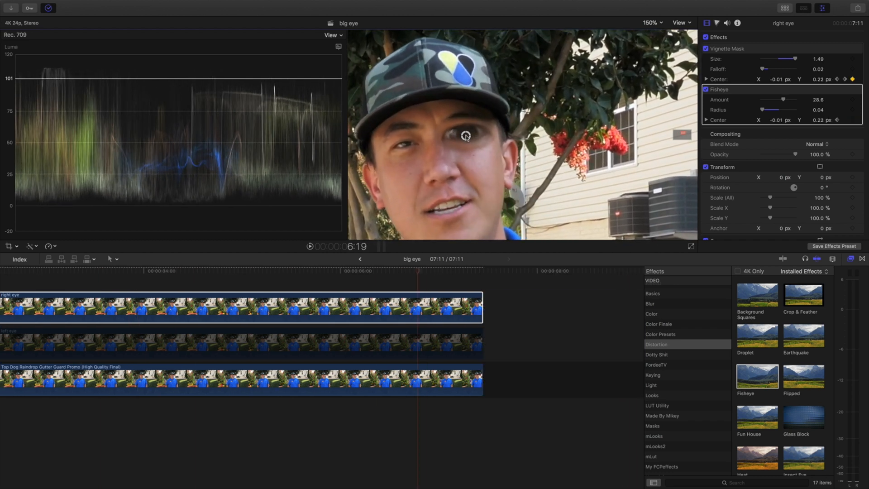
{"action": "key", "text": "Right"}
{"action": "key", "text": "Right"}
{"action": "key", "text": "Right"}
{"action": "key", "text": "Right"}
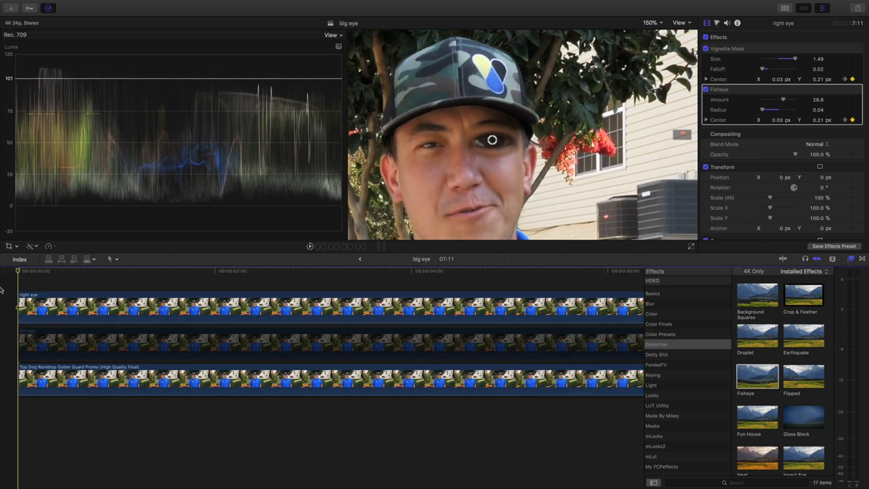
- Select the disabled left eye clip with the full timeline in view
{"action": "key", "text": "super+minus"}
{"action": "left_click", "coordinate": [32, 336]}
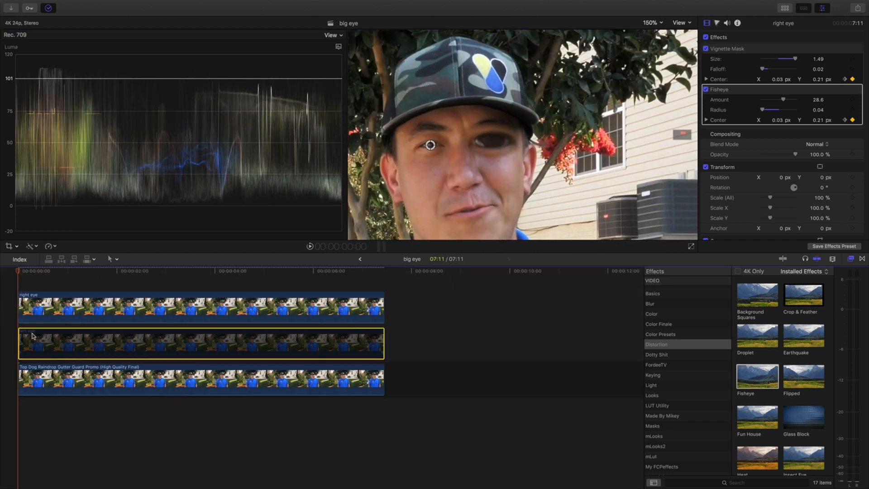